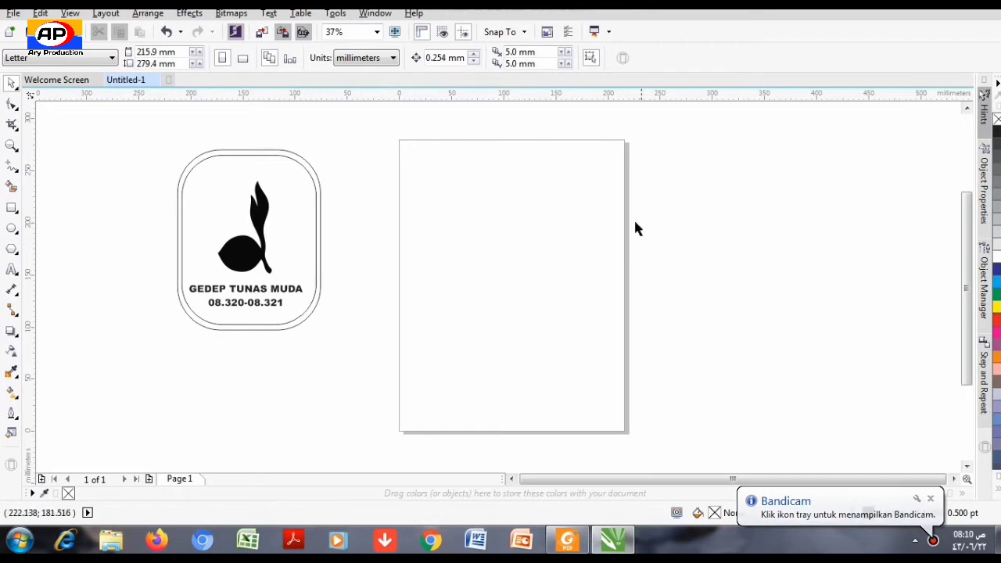
# Draw a frame rectangle on the Letter page
pyautogui.click(930, 498)
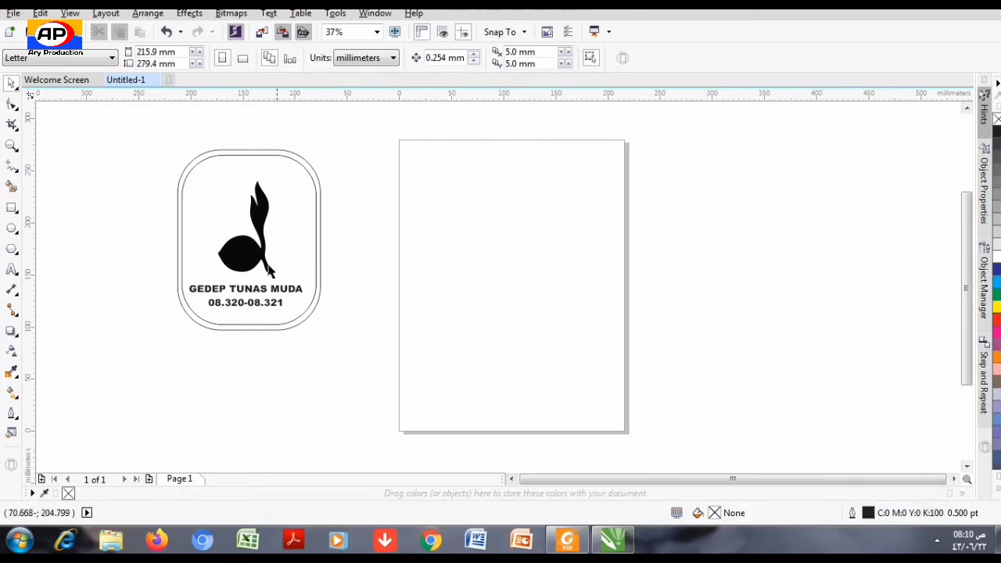
pyautogui.click(12, 209)
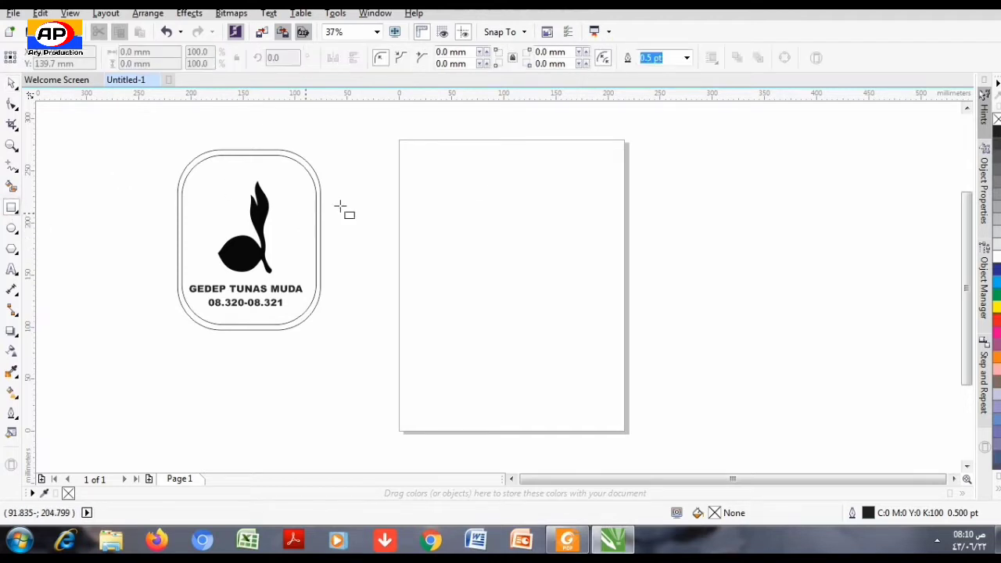
pyautogui.moveTo(434, 164); pyautogui.dragTo(585, 323)
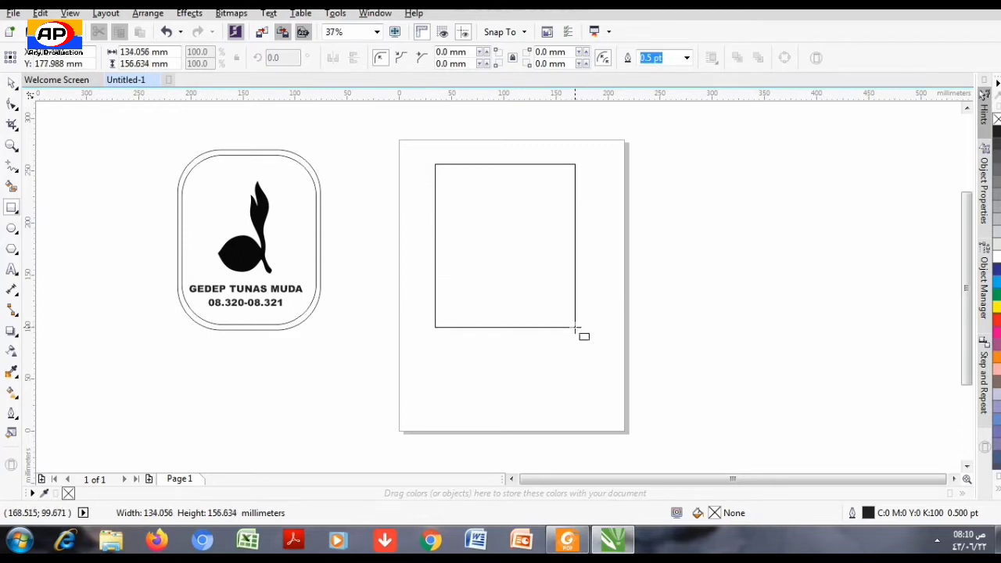
pyautogui.moveTo(585, 322); pyautogui.dragTo(575, 328)
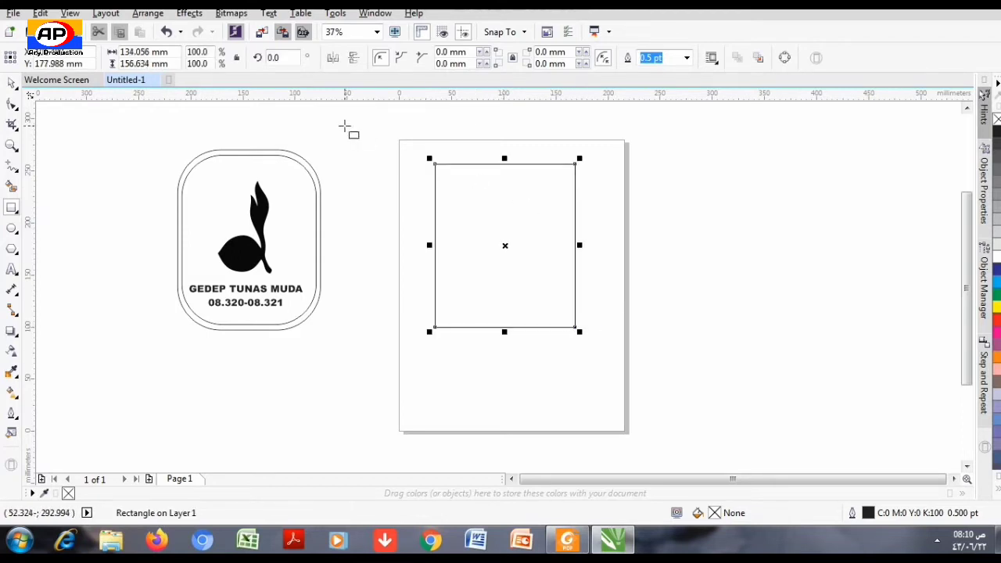
# Round all four corners of the rectangle
pyautogui.click(13, 82)
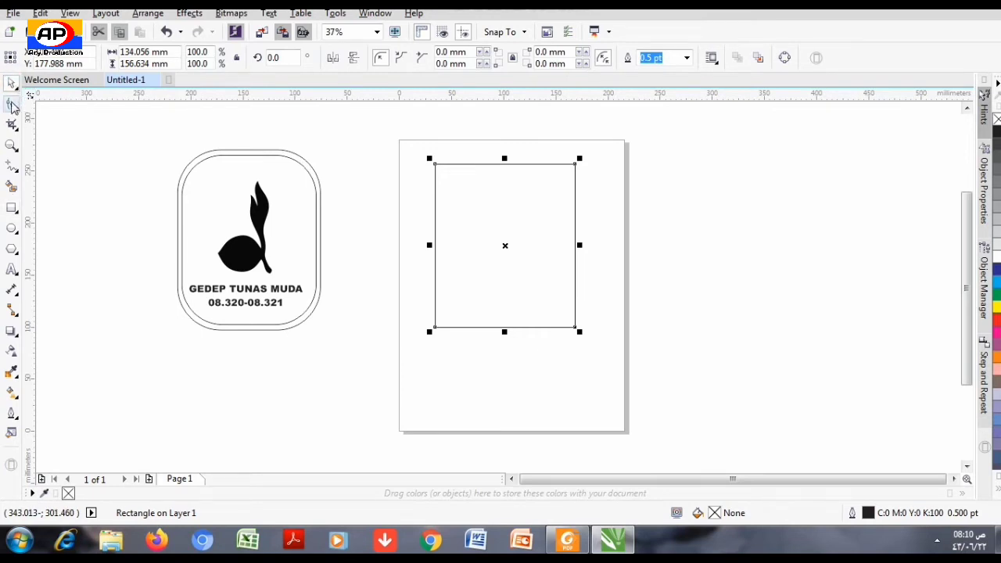
pyautogui.click(12, 105)
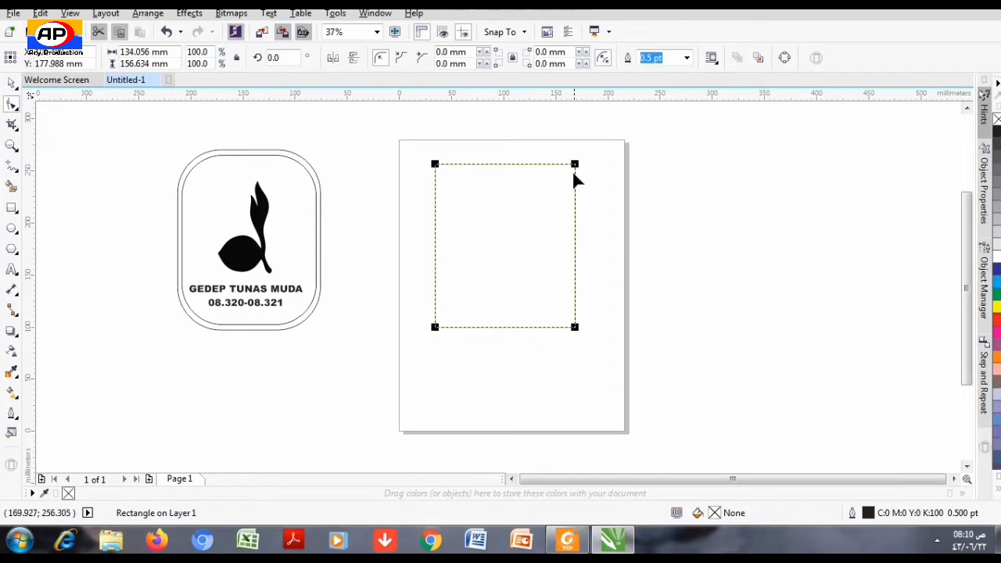
pyautogui.moveTo(575, 166); pyautogui.dragTo(566, 196)
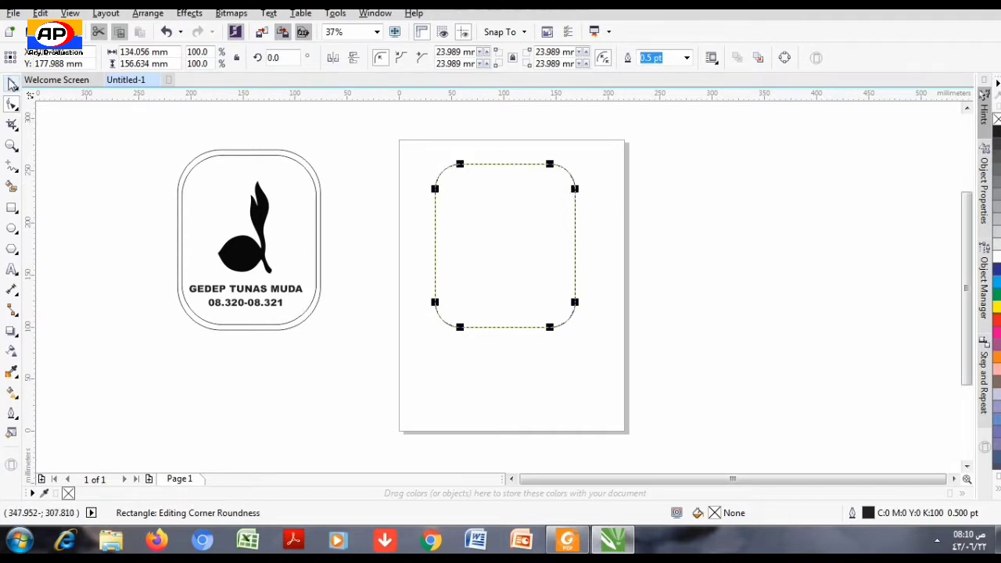
# Add a 91% scaled copy centred inside the rounded rectangle
pyautogui.click(12, 83)
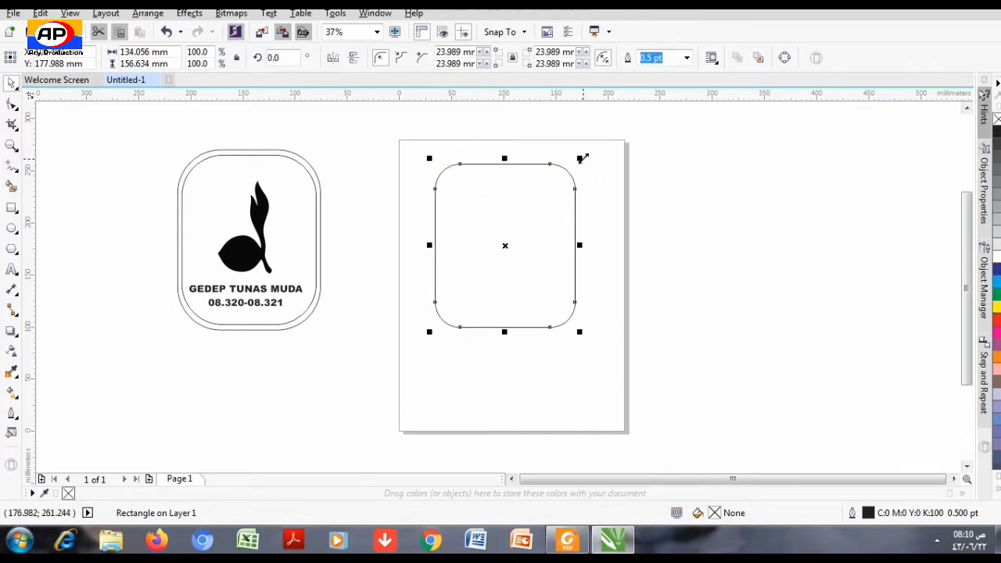
pyautogui.moveTo(582, 158); pyautogui.dragTo(574, 172)
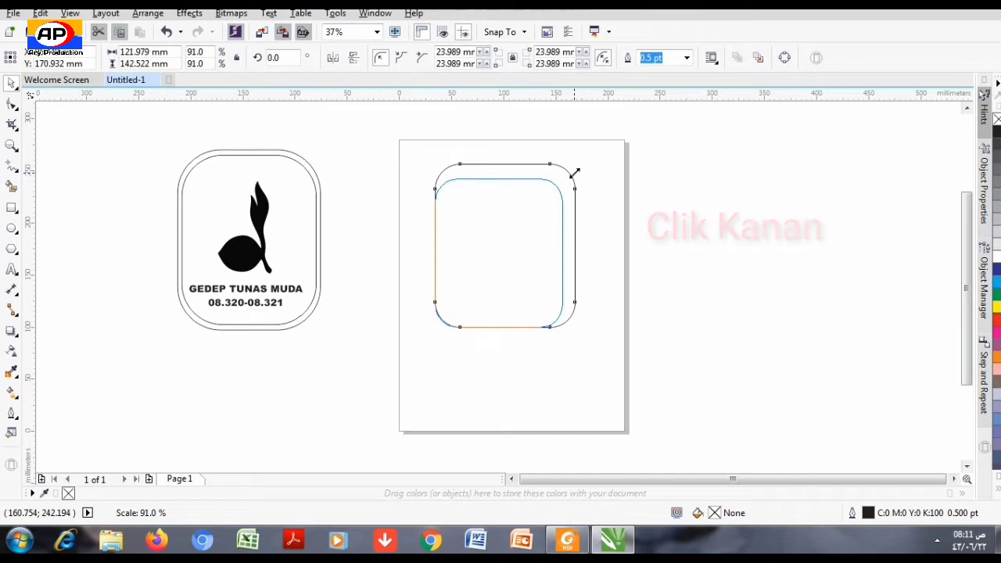
pyautogui.rightClick(574, 172)
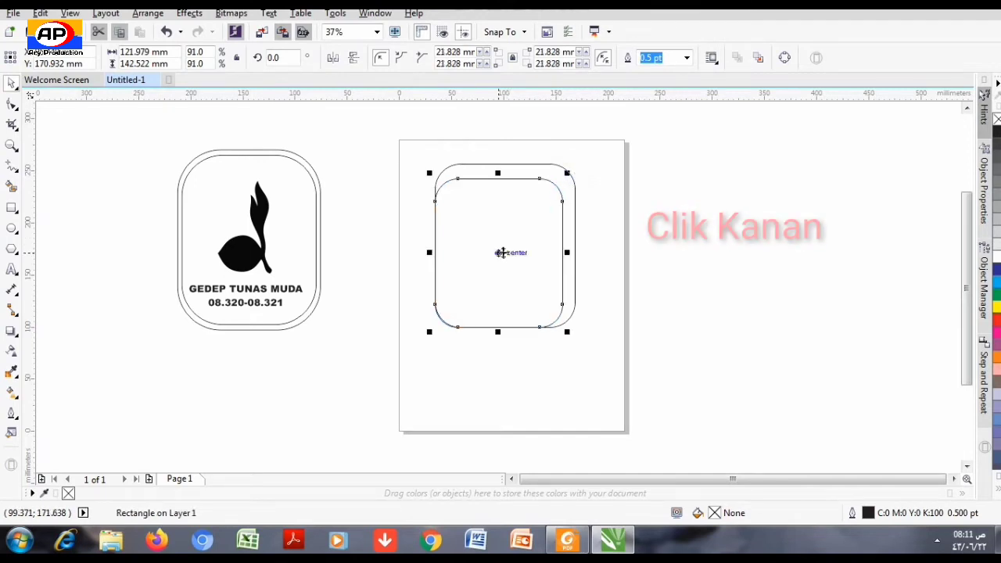
pyautogui.moveTo(509, 245); pyautogui.dragTo(507, 245)
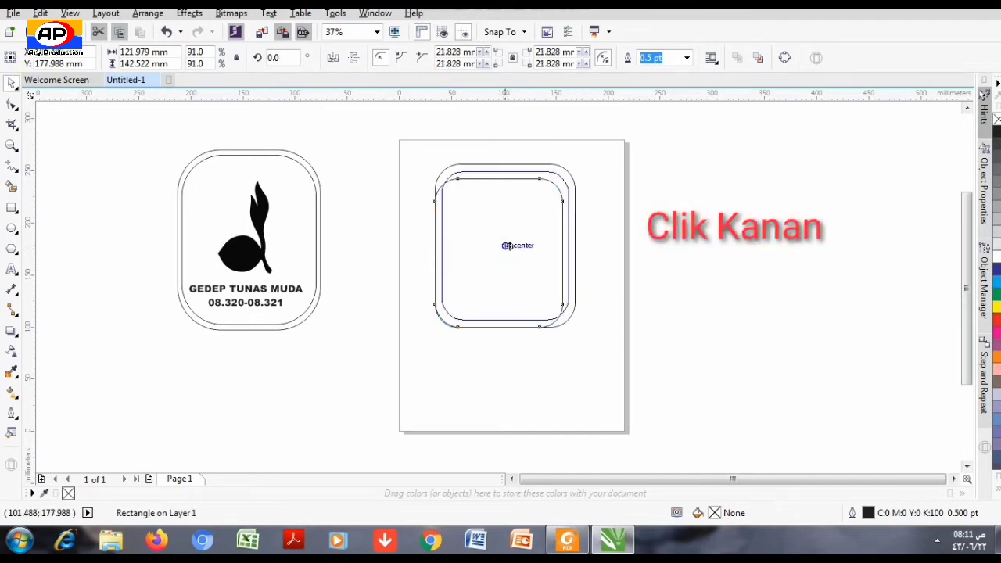
pyautogui.click(691, 211)
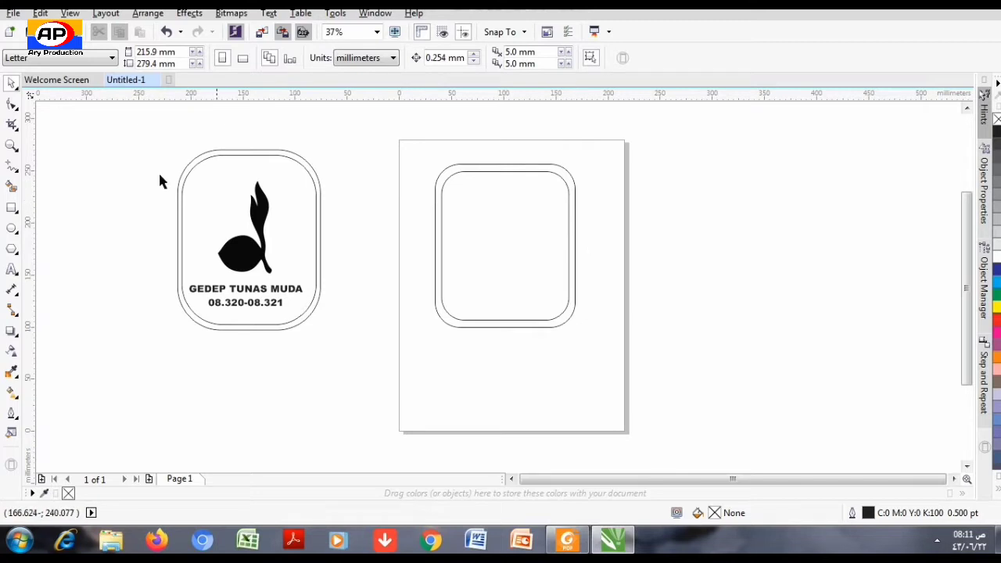
# Import tunas kelapa.jpg and place it on the canvas
pyautogui.click(14, 13)
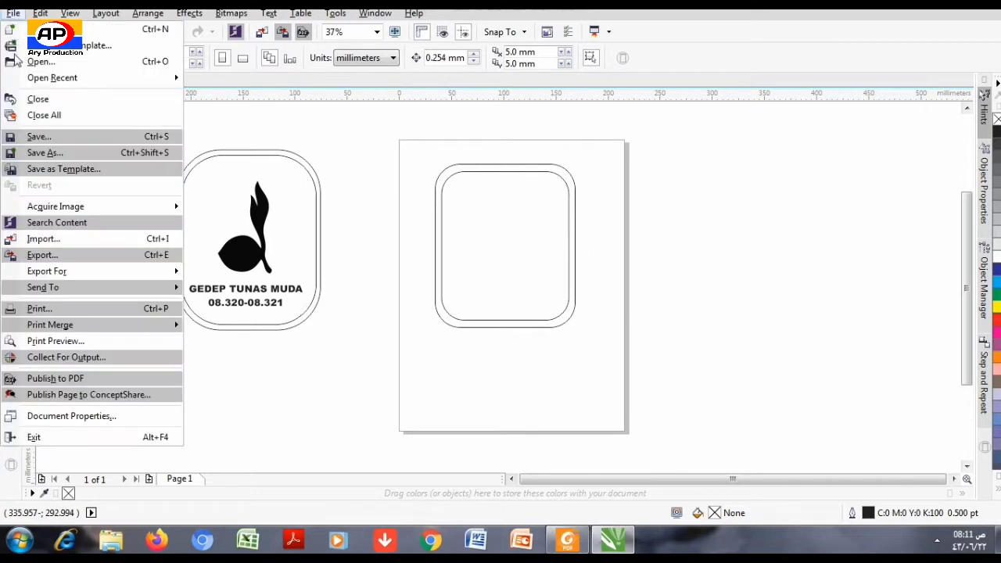
pyautogui.click(41, 239)
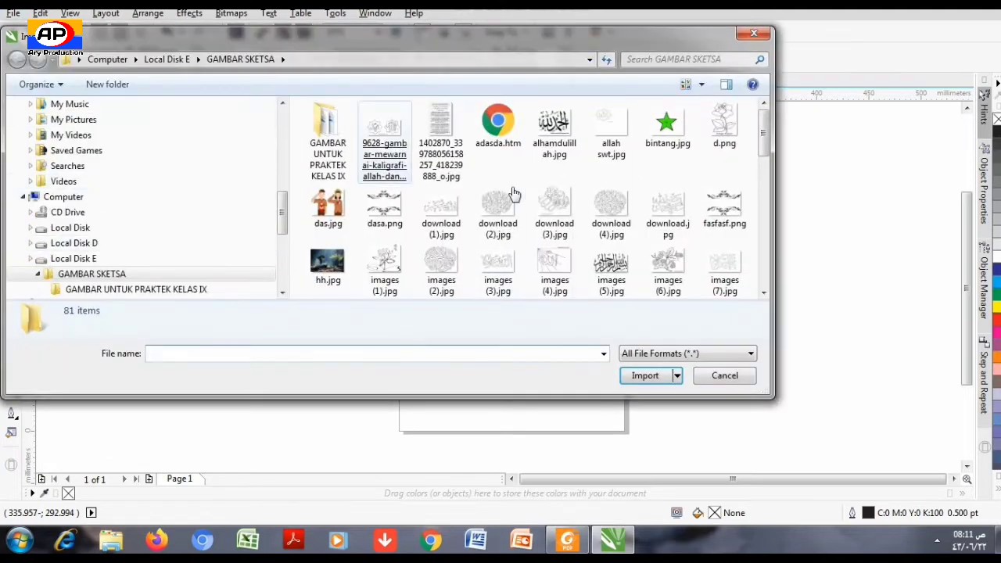
pyautogui.moveTo(766, 122); pyautogui.dragTo(766, 251)
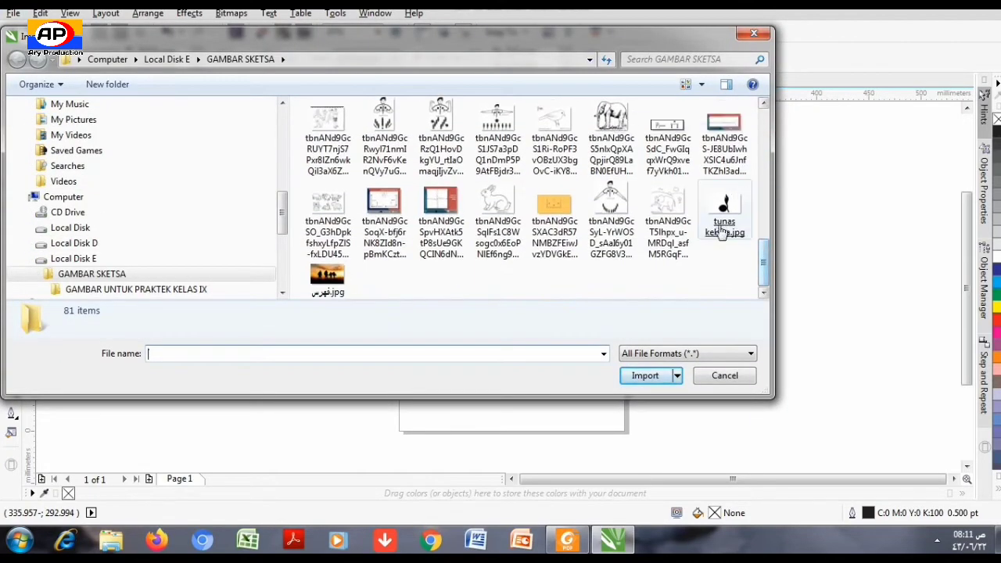
pyautogui.doubleClick(726, 212)
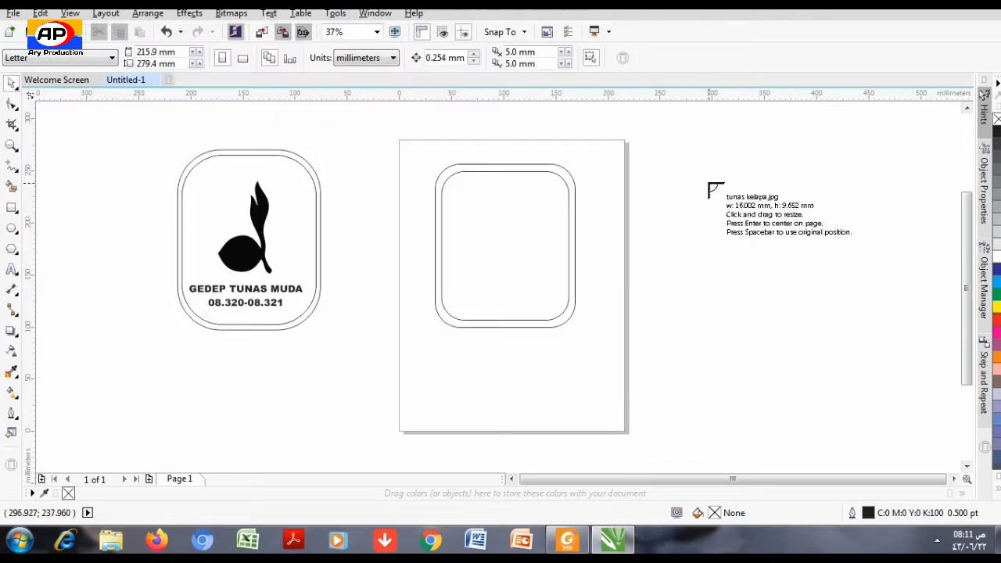
pyautogui.click(731, 211)
# Enlarge the logo to about 115 mm wide and leave it beside the page
pyautogui.moveTo(730, 198); pyautogui.dragTo(834, 261)
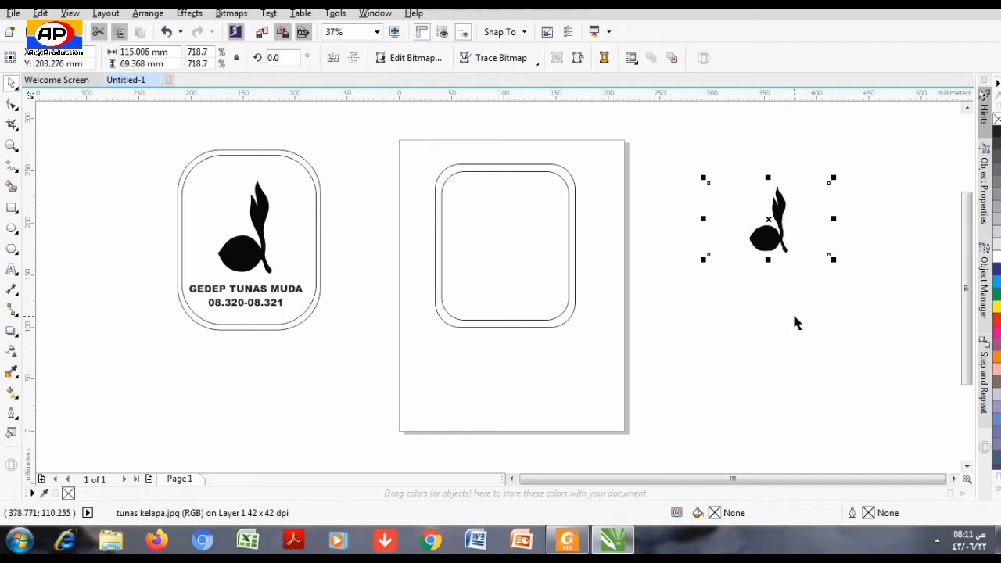
pyautogui.click(791, 309)
pyautogui.click(772, 223)
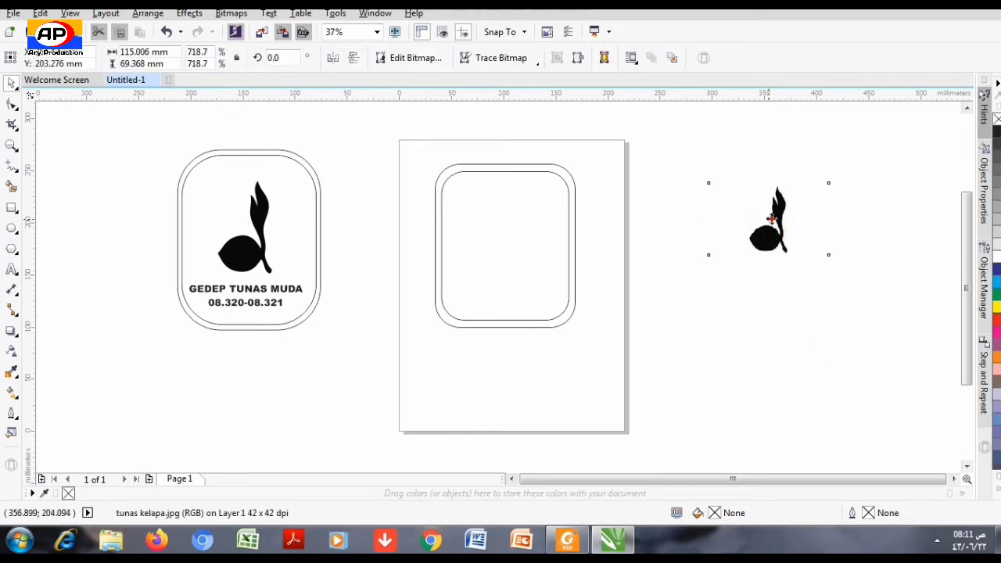
pyautogui.moveTo(771, 220); pyautogui.dragTo(575, 245)
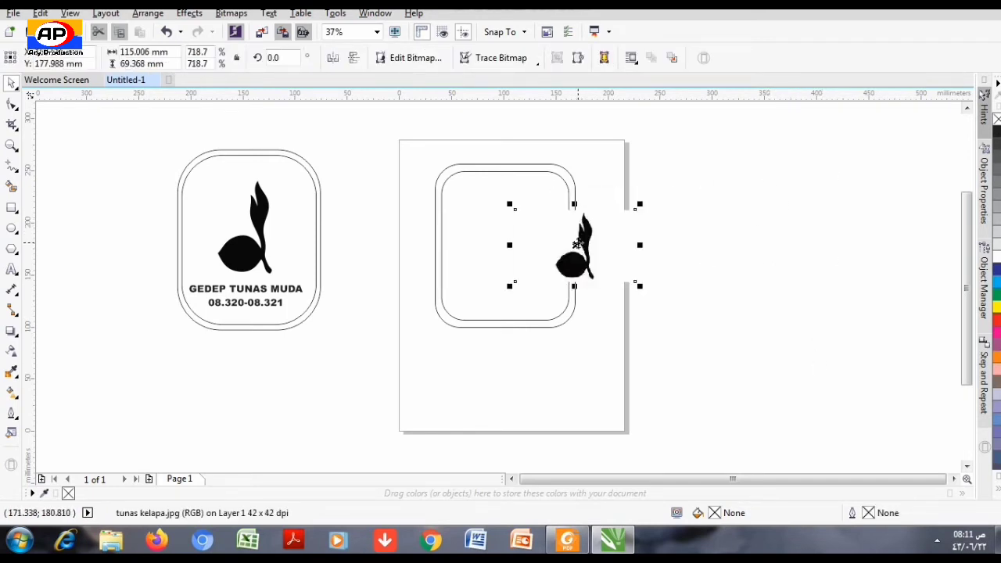
pyautogui.moveTo(575, 245); pyautogui.dragTo(750, 233)
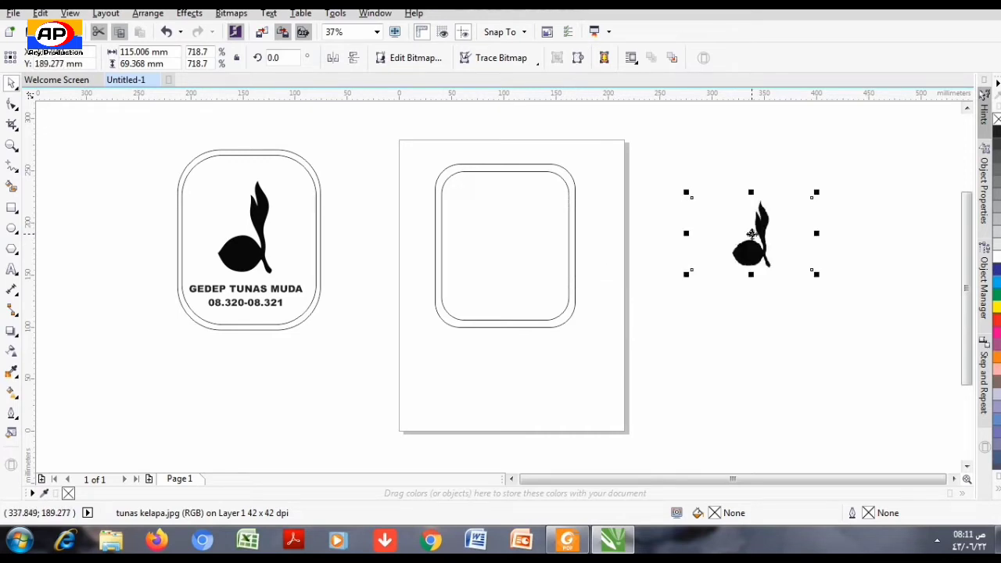
pyautogui.scroll(2, 665, 125)
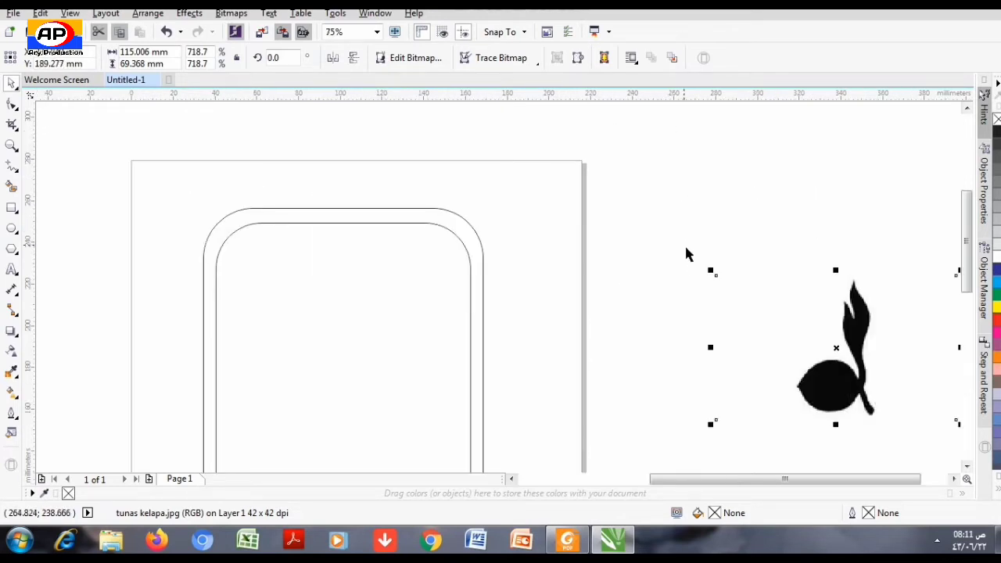
pyautogui.moveTo(807, 478); pyautogui.dragTo(831, 479)
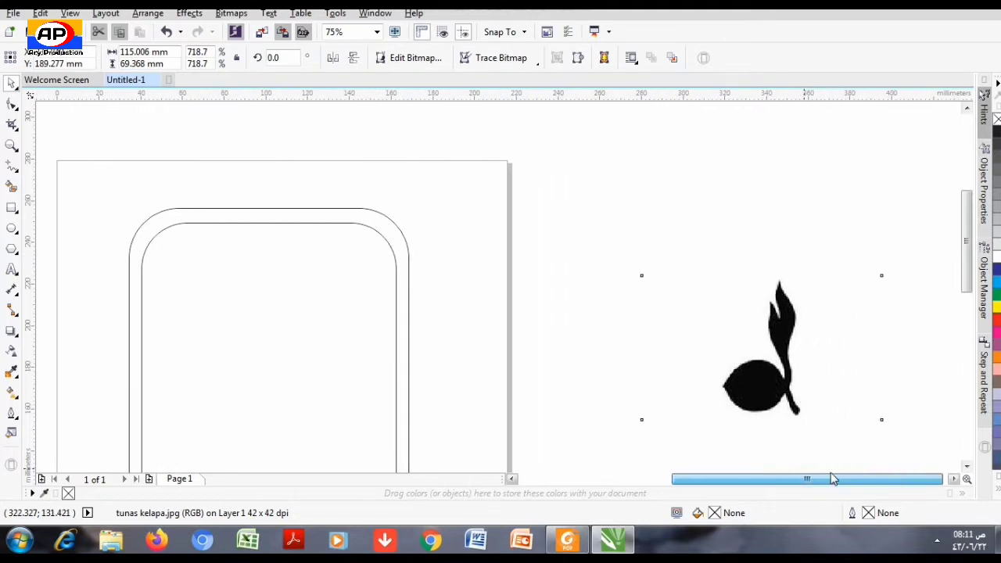
pyautogui.click(967, 469)
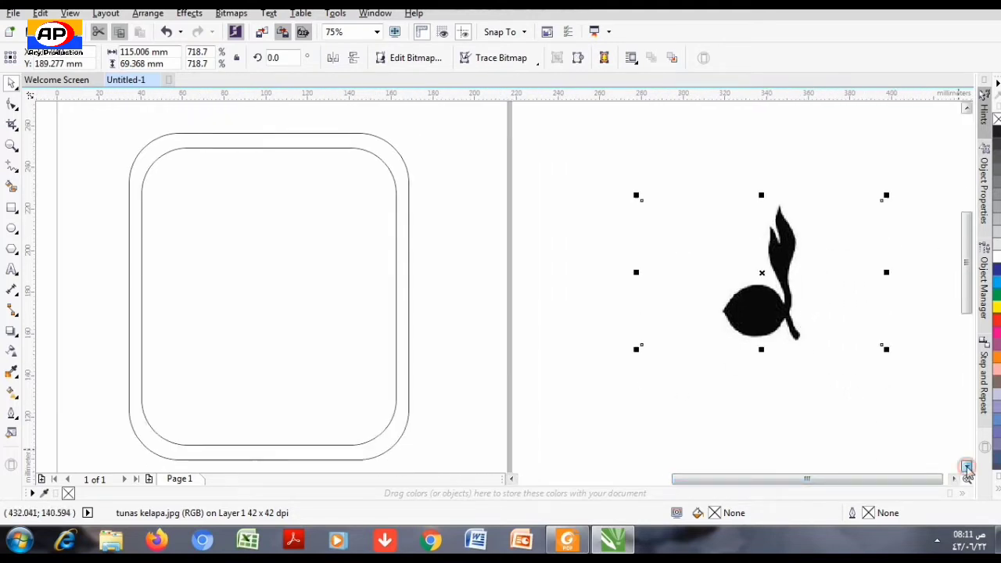
pyautogui.scroll(2, 848, 387)
pyautogui.scroll(1, 180, 216)
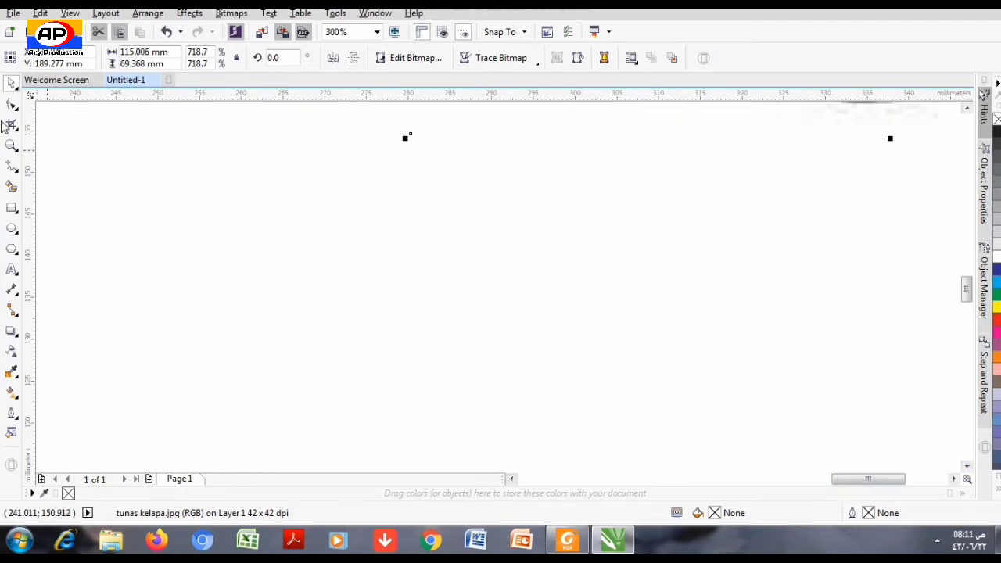
pyautogui.click(13, 148)
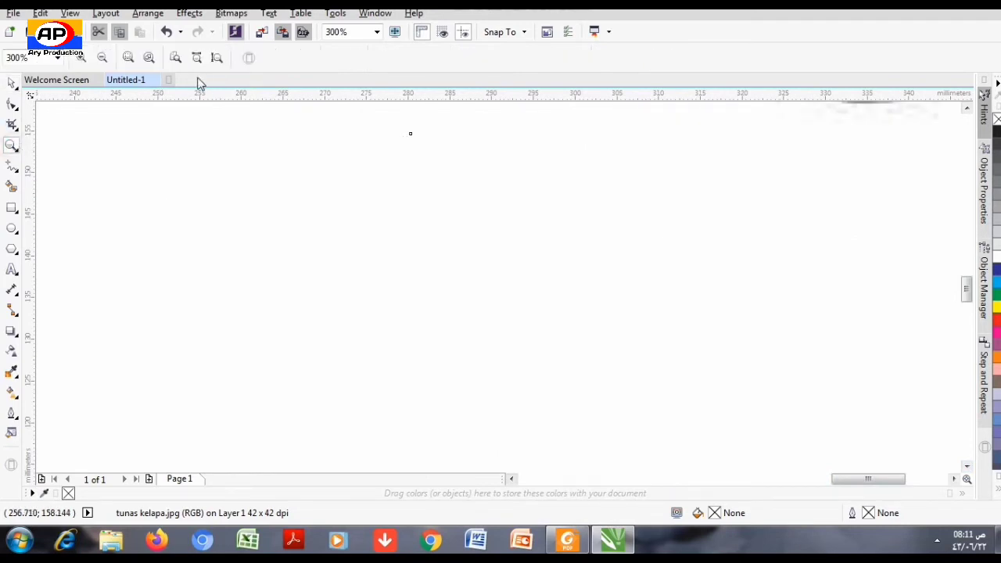
pyautogui.click(104, 58)
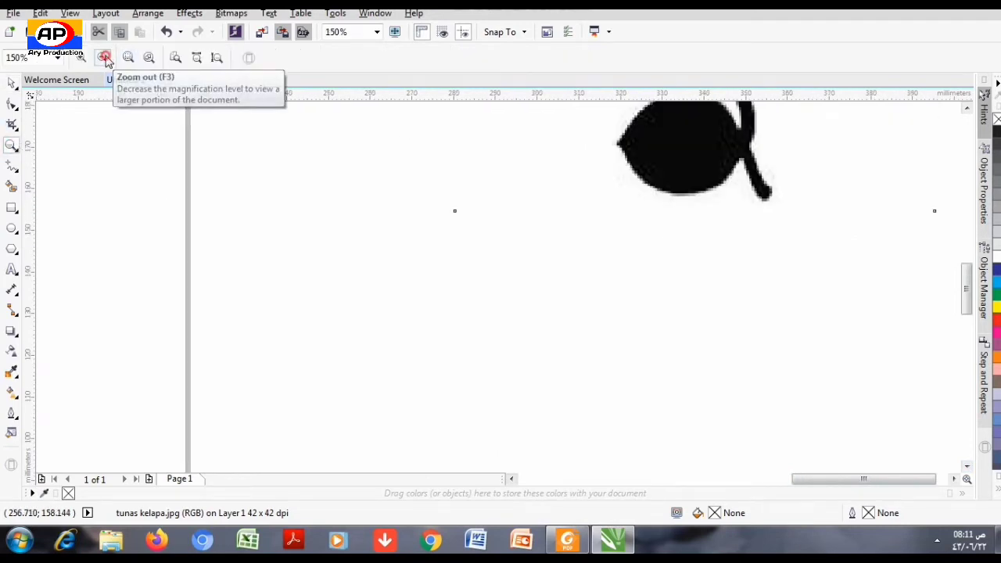
pyautogui.click(104, 58)
pyautogui.click(104, 59)
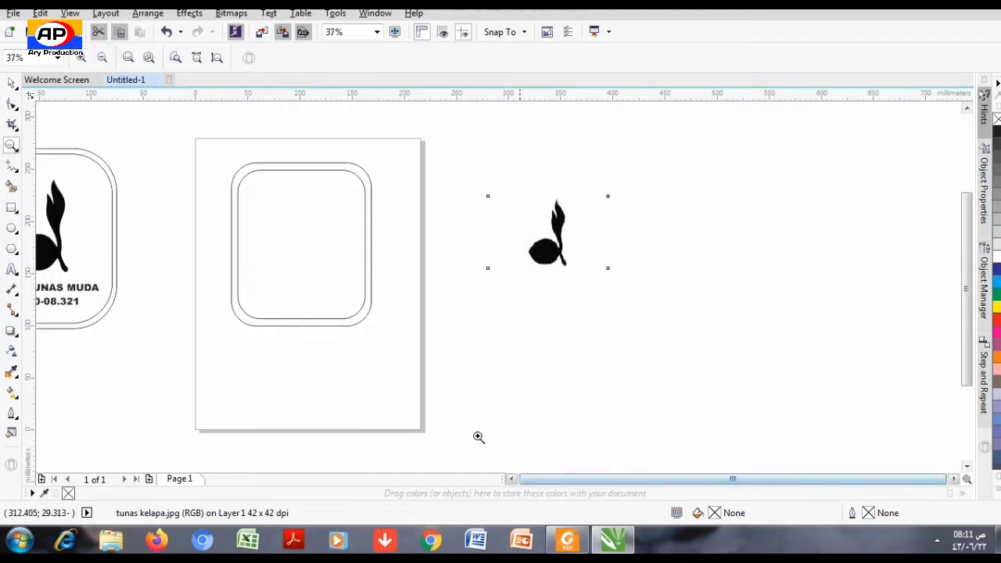
# Trace the Tunas Kelapa bitmap with Outline Trace using the Logo preset
pyautogui.click(10, 85)
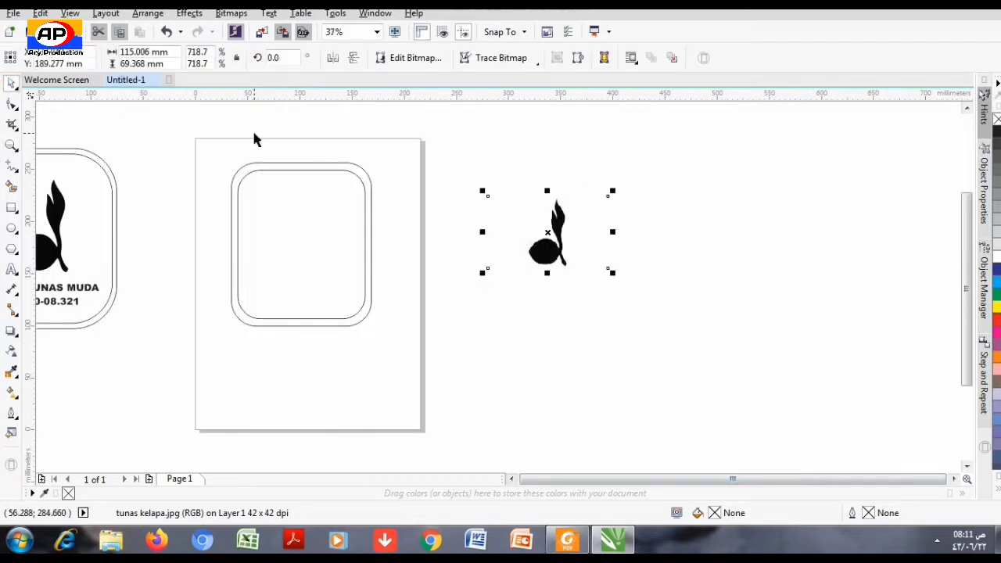
pyautogui.click(568, 240)
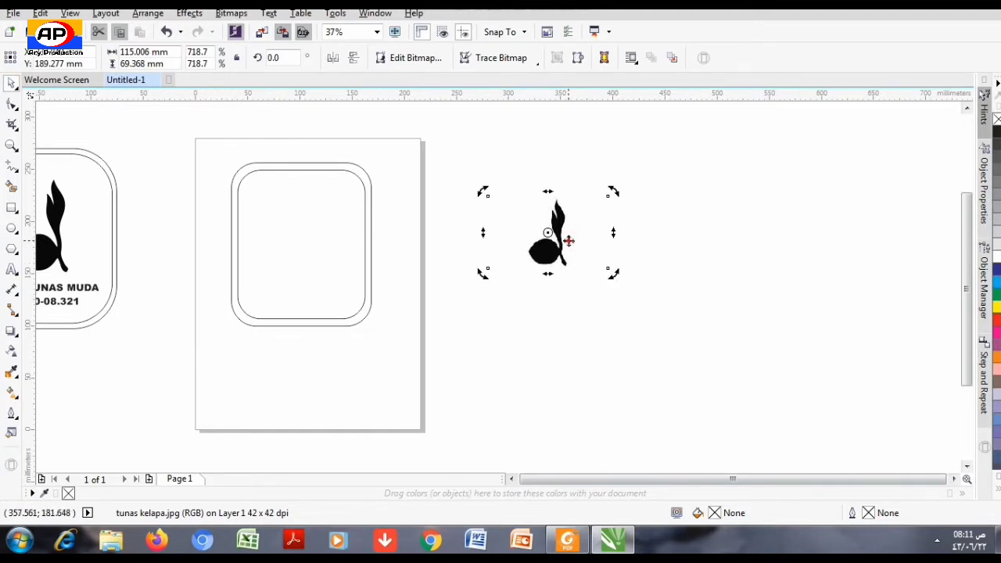
pyautogui.click(568, 239)
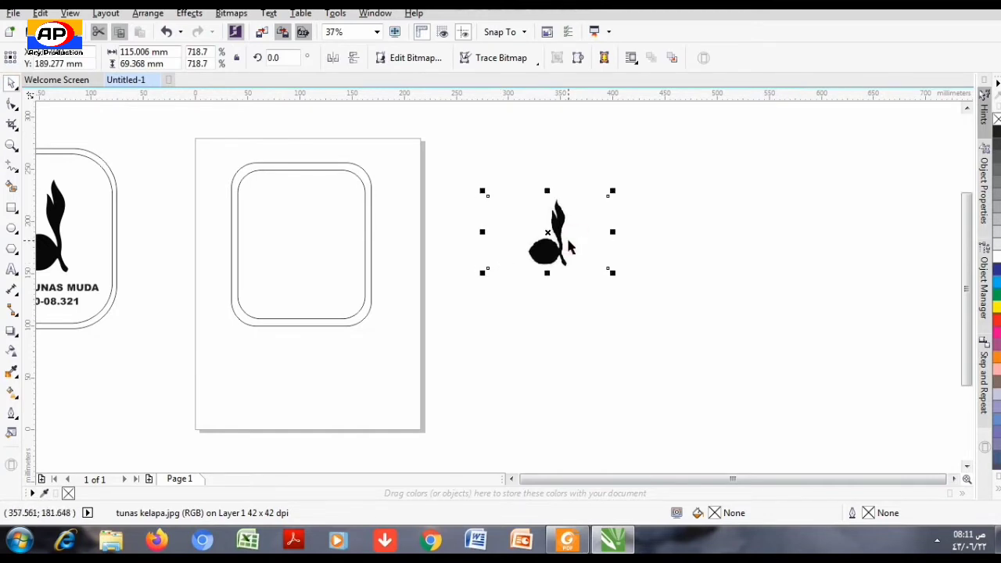
pyautogui.click(537, 66)
pyautogui.moveTo(509, 108)
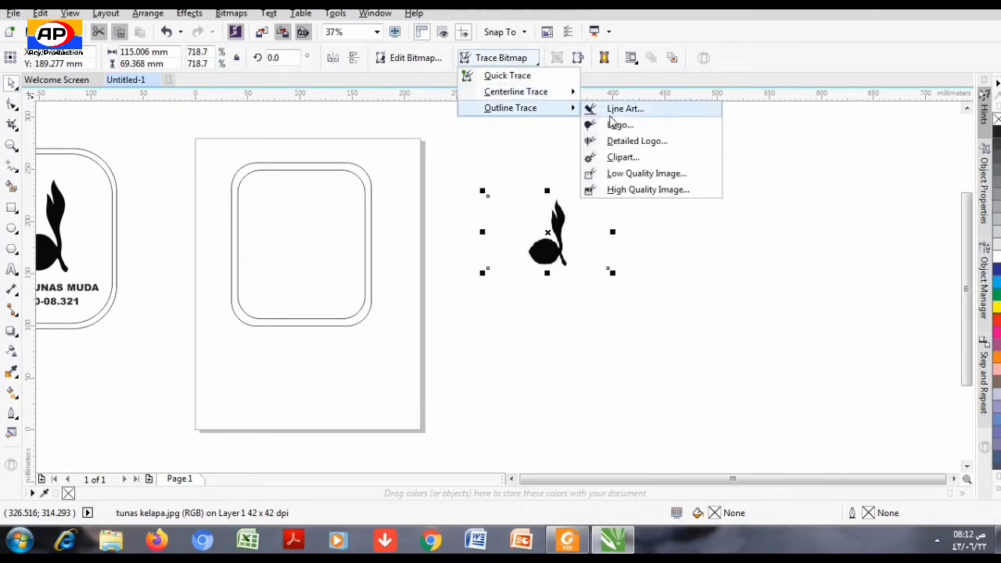
pyautogui.click(618, 128)
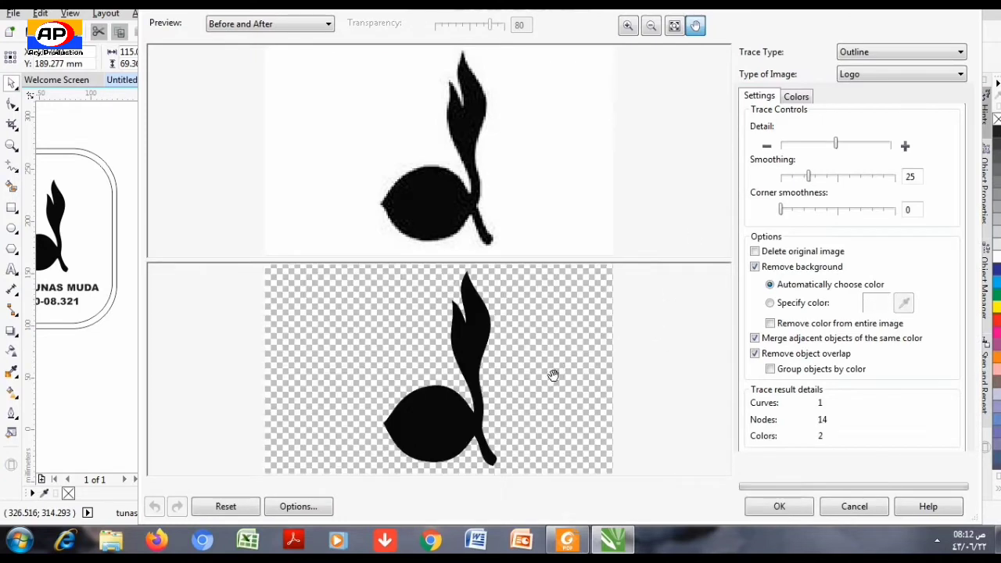
pyautogui.click(782, 507)
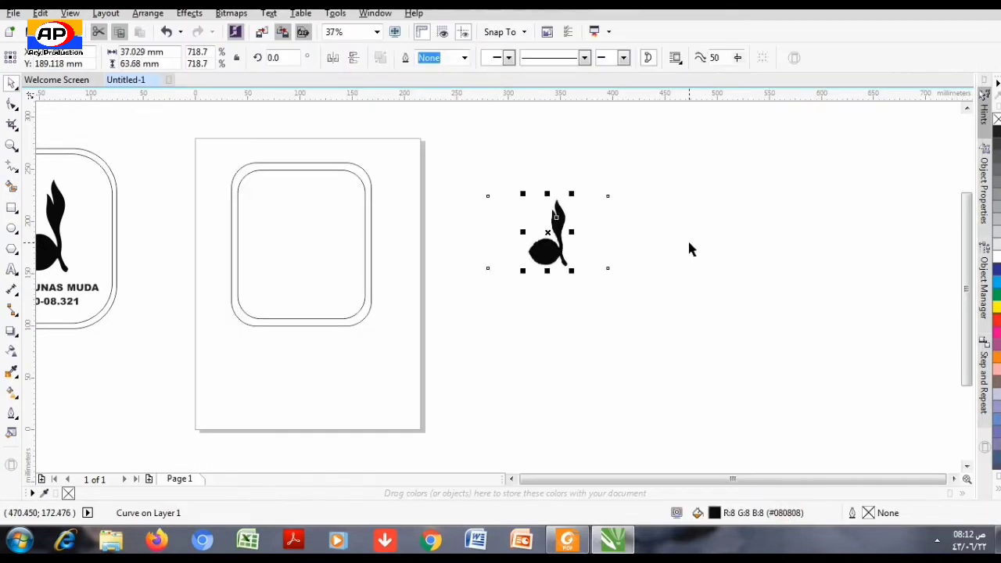
# Move the original bitmap aside and drag the traced logo into the rounded frame
pyautogui.click(566, 232)
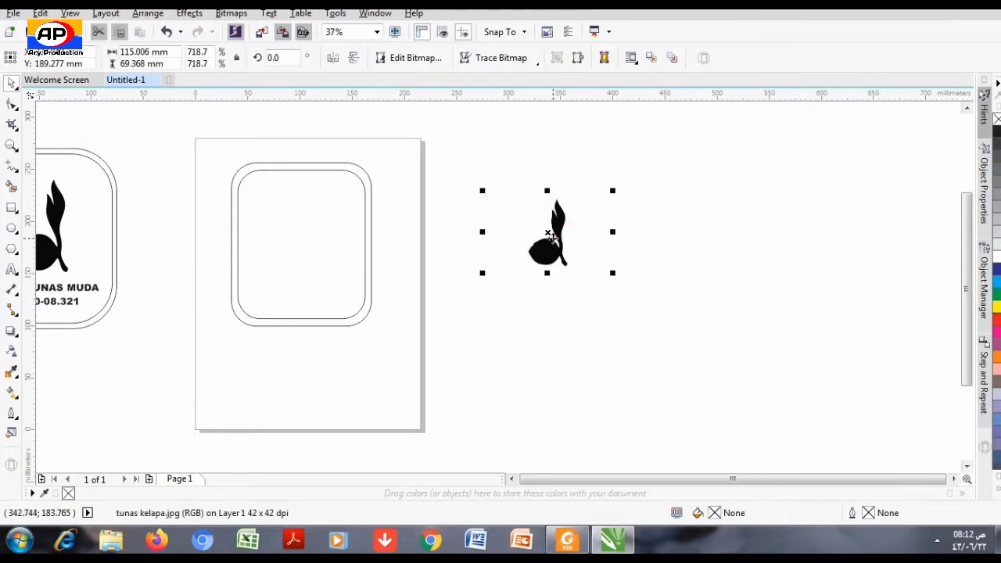
pyautogui.moveTo(551, 235)
pyautogui.mouseDown()
pyautogui.moveTo(397, 265)
pyautogui.moveTo(705, 176)
pyautogui.mouseUp()
pyautogui.click(552, 239)
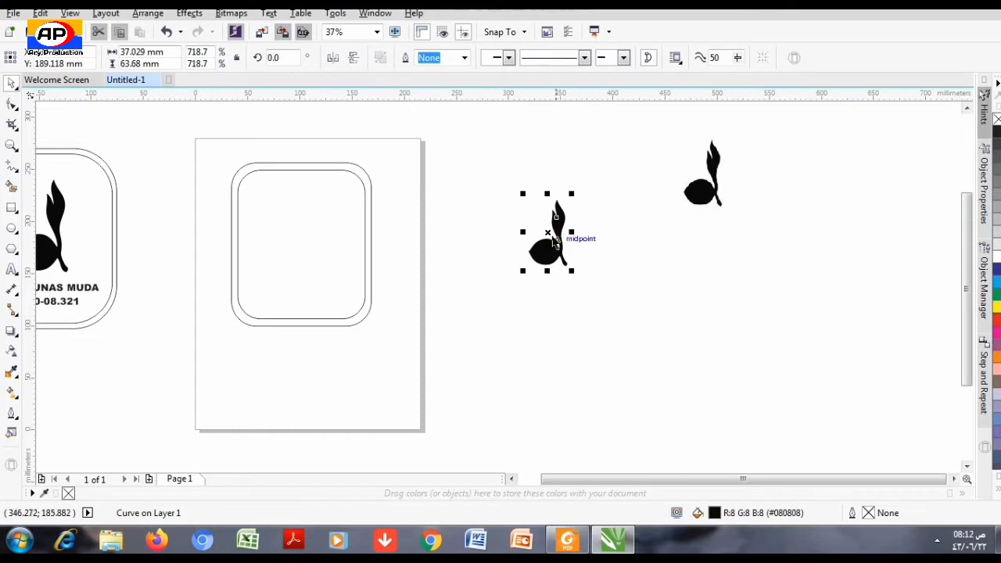
pyautogui.moveTo(549, 236)
pyautogui.mouseDown()
pyautogui.moveTo(291, 225)
pyautogui.moveTo(298, 218)
pyautogui.mouseUp()
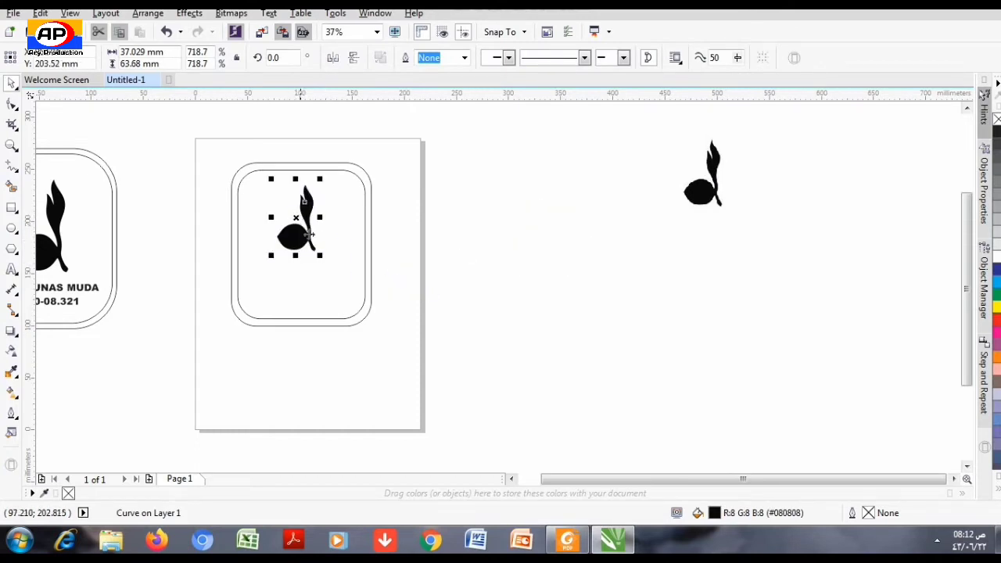
# Resize the traced logo to about 48 mm wide in the frame's upper part
pyautogui.moveTo(318, 256); pyautogui.dragTo(333, 279)
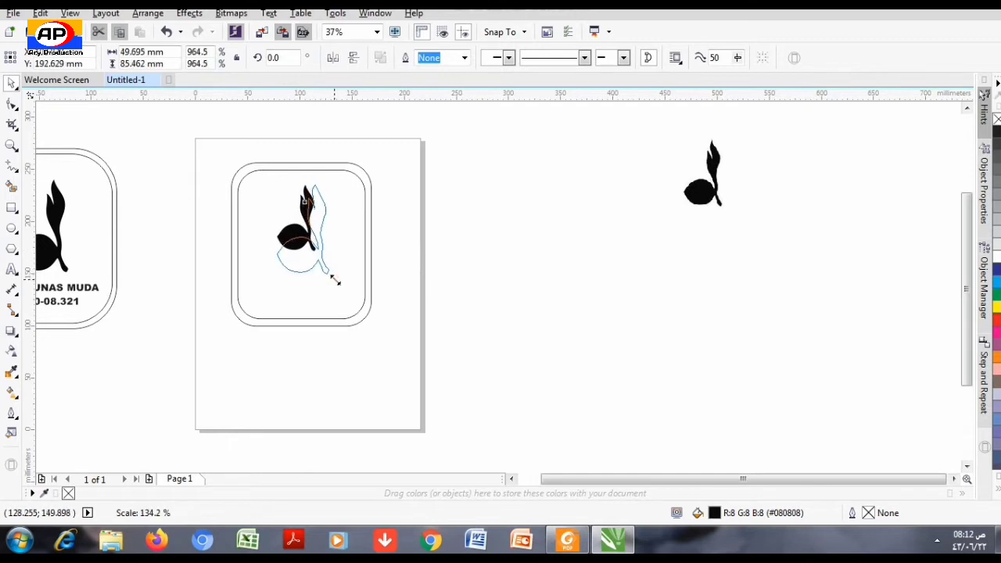
pyautogui.moveTo(317, 241); pyautogui.dragTo(303, 229)
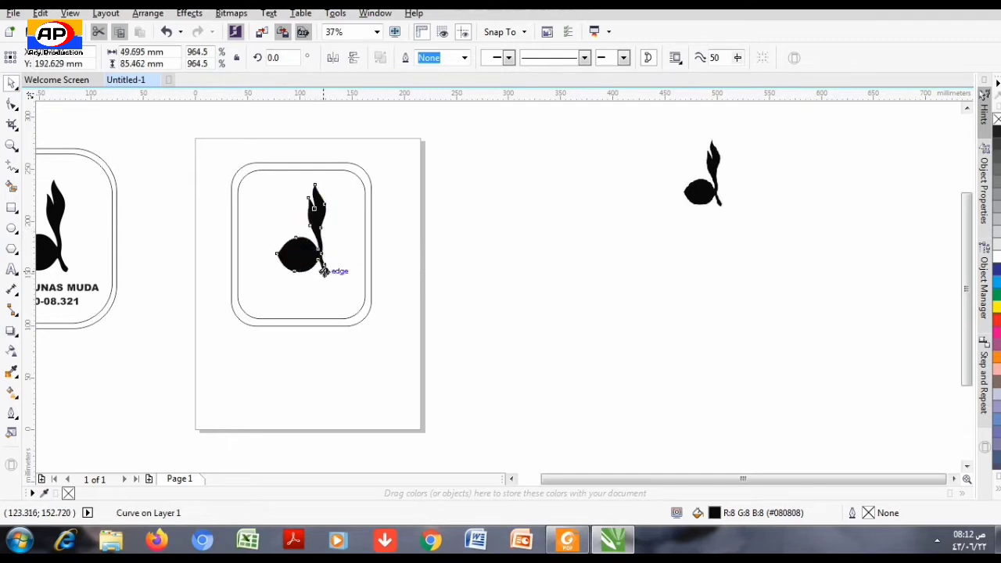
pyautogui.click(477, 264)
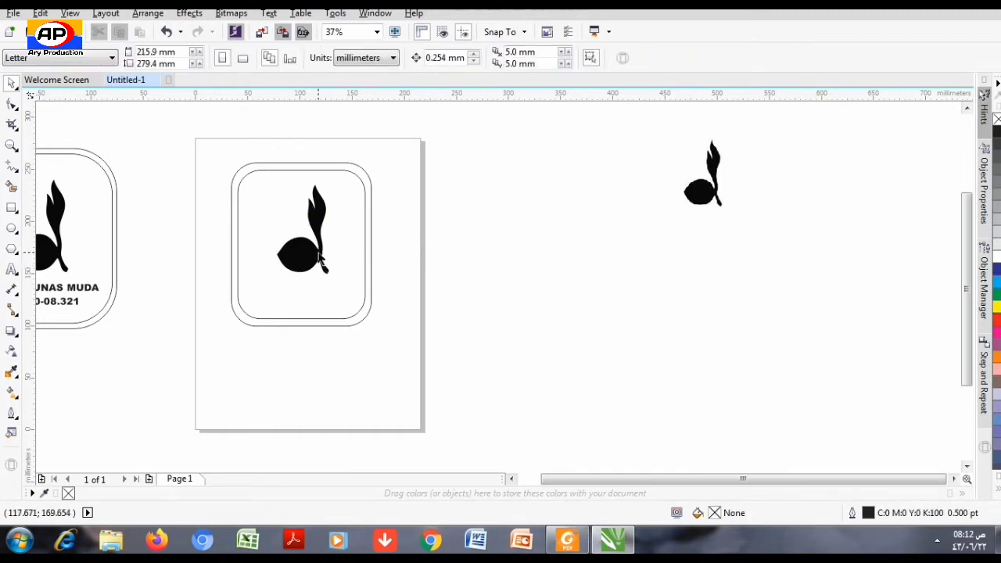
pyautogui.click(318, 256)
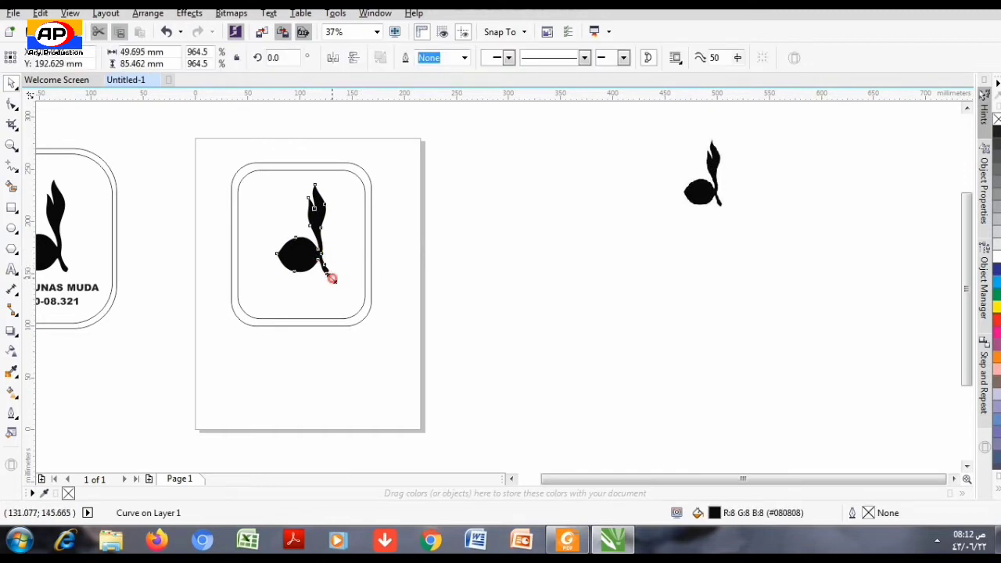
pyautogui.moveTo(332, 280); pyautogui.dragTo(329, 275)
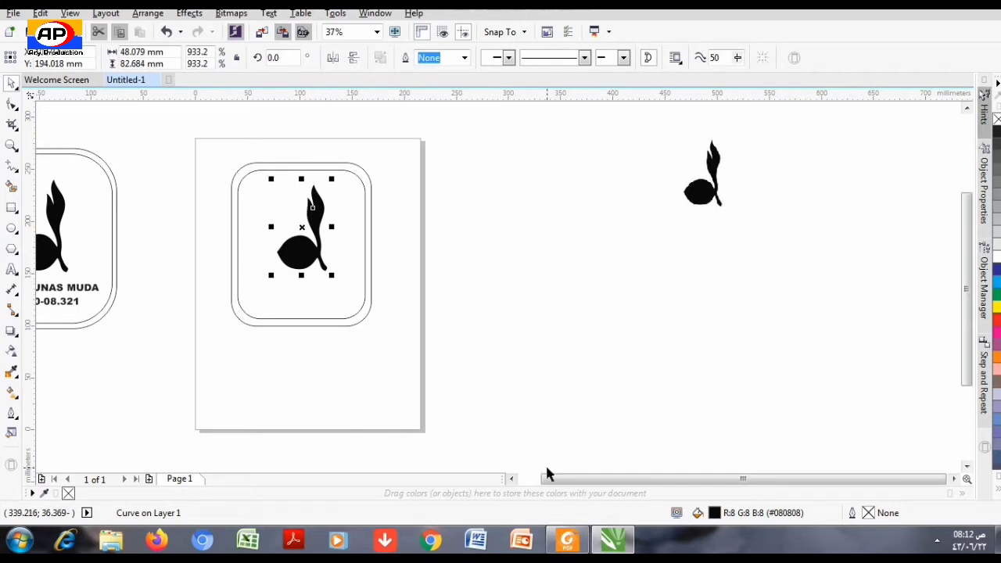
pyautogui.moveTo(547, 479); pyautogui.dragTo(524, 479)
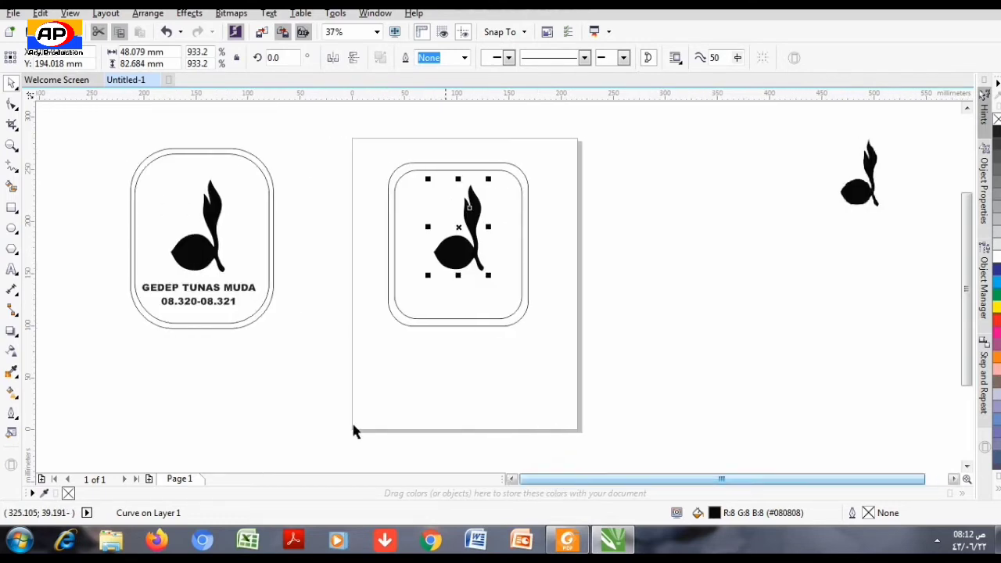
pyautogui.click(275, 376)
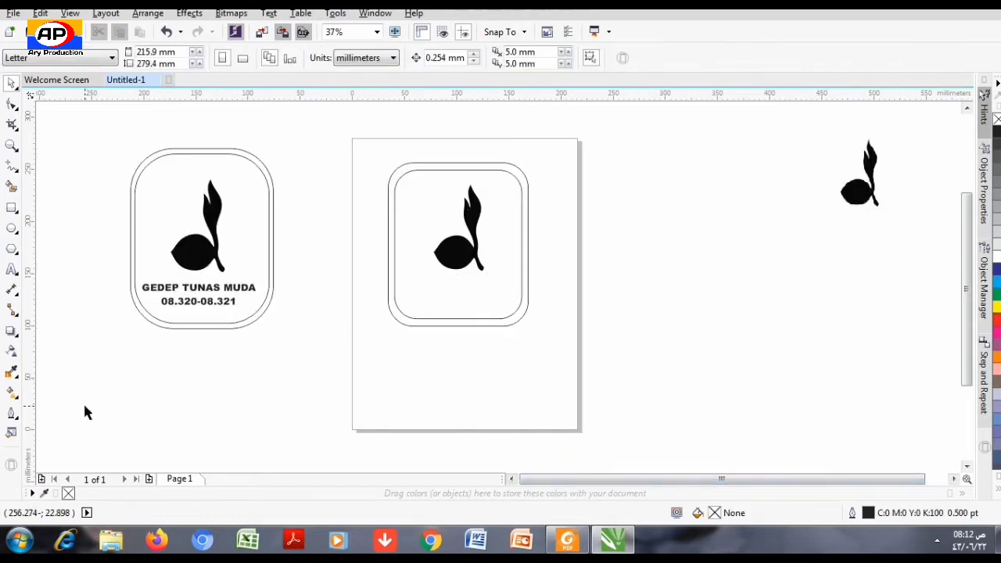
pyautogui.click(12, 269)
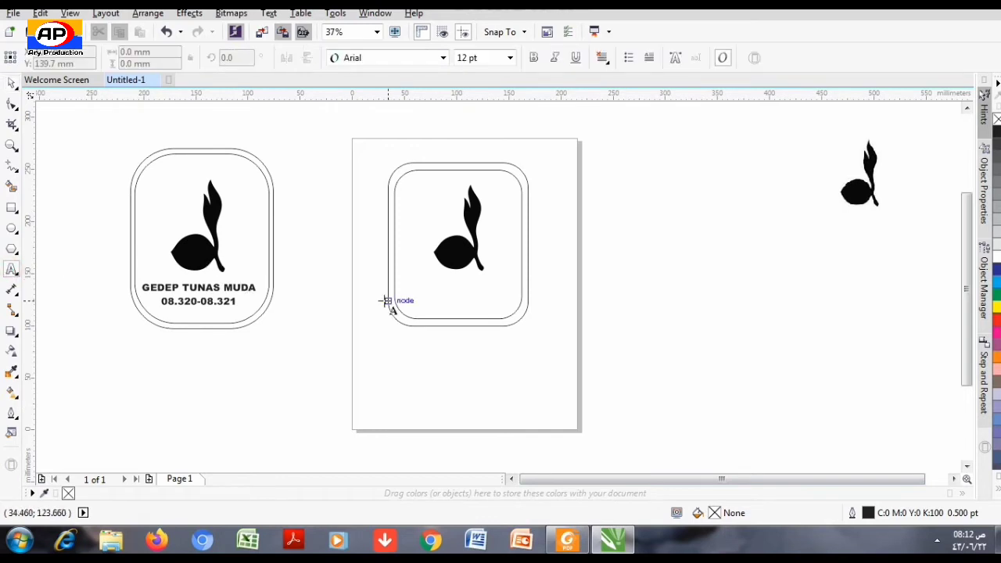
# Add text below the logo reading 'GUDEP TUNAS MUDA' with a second line '08.320-08.'
pyautogui.click(417, 287)
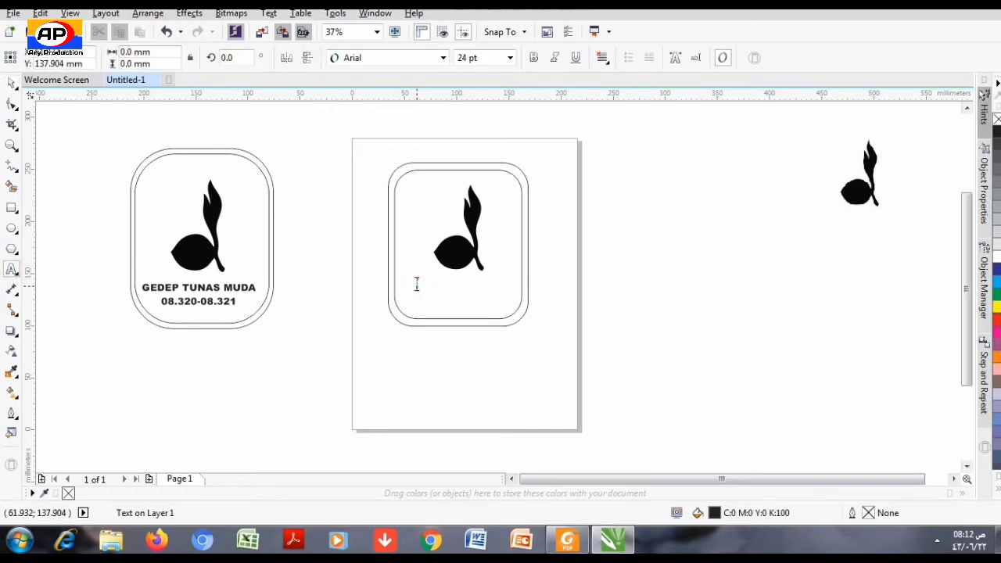
pyautogui.write('GUDEP TUNAS MUDA')
pyautogui.write('08.320-08.321')
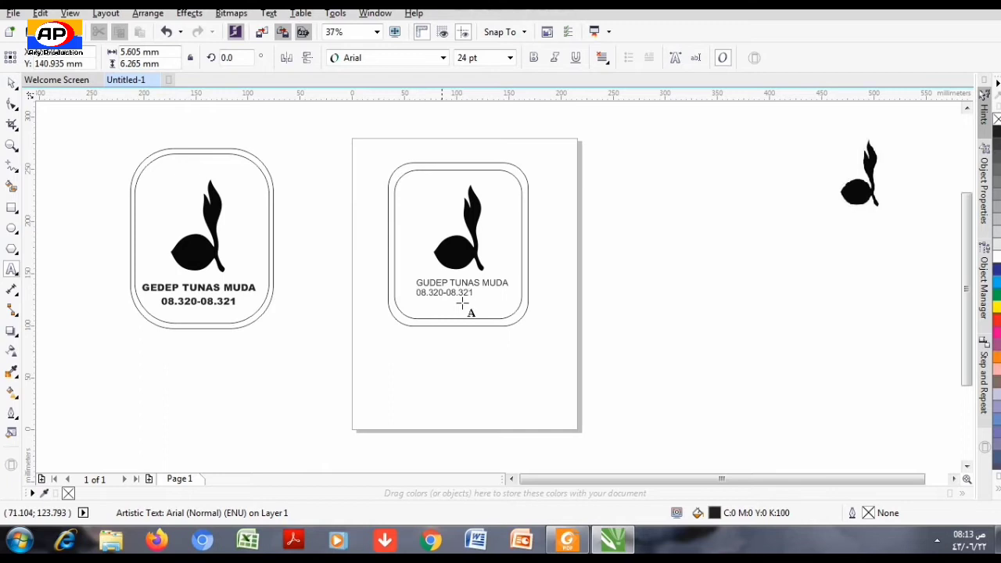
# Set the whole caption's font to Arial Black
pyautogui.click(462, 286)
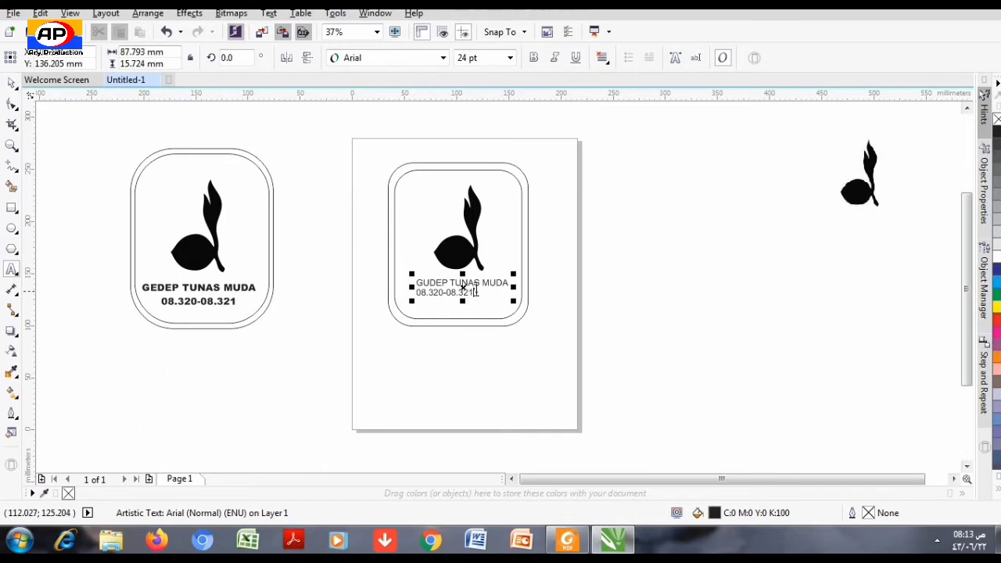
pyautogui.click(443, 58)
pyautogui.moveTo(373, 94)
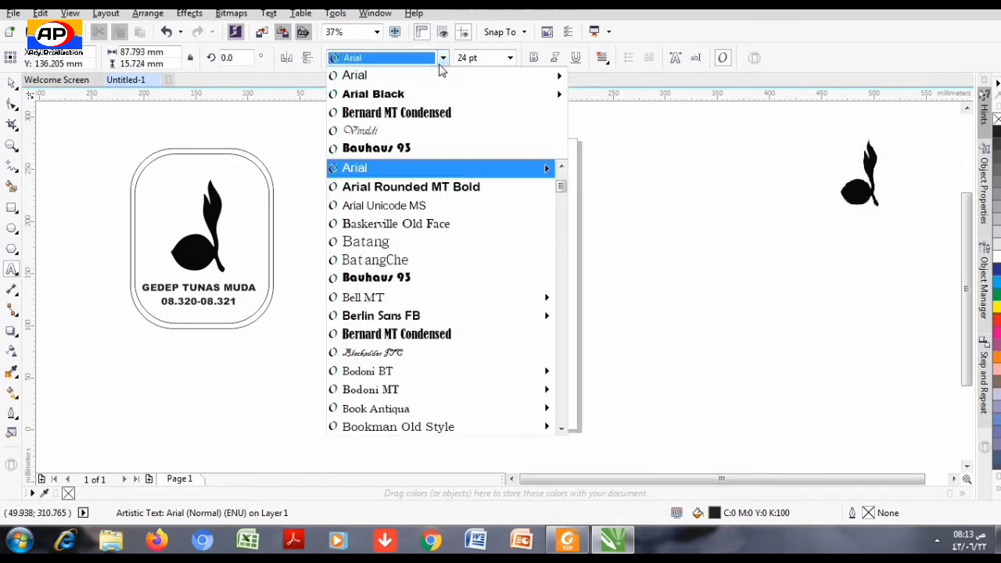
pyautogui.click(418, 95)
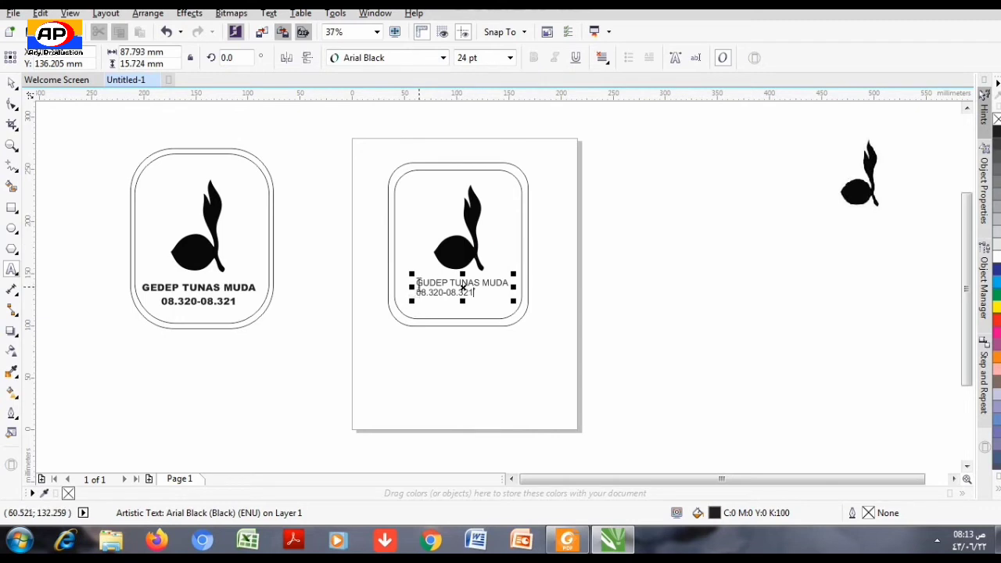
pyautogui.click(419, 287)
pyautogui.moveTo(419, 287); pyautogui.dragTo(469, 295)
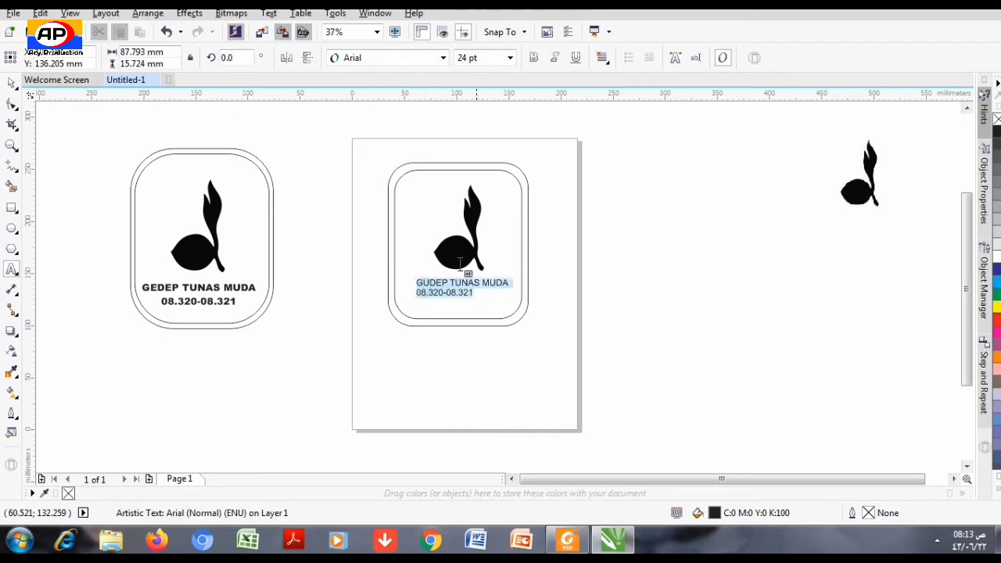
pyautogui.click(442, 58)
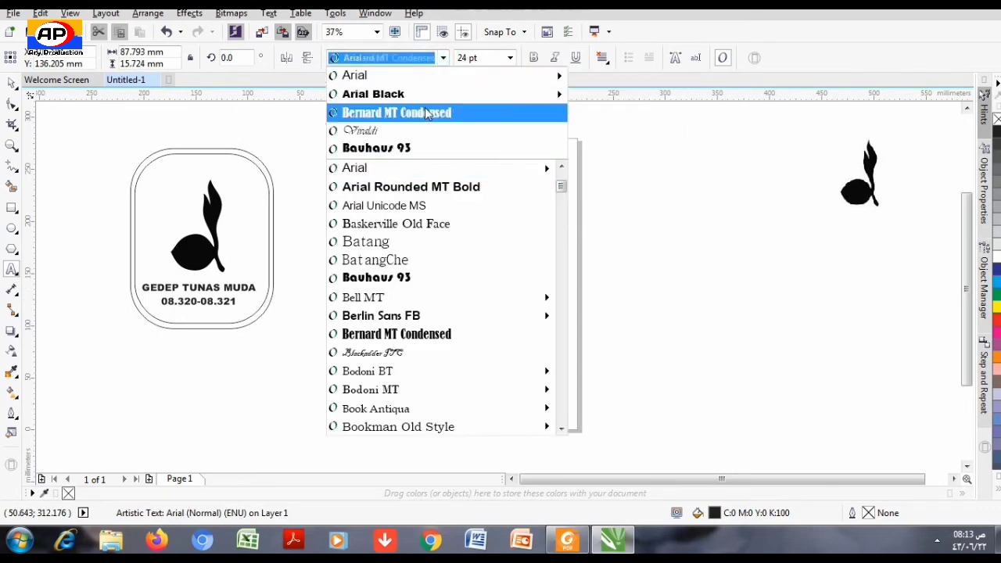
pyautogui.click(424, 96)
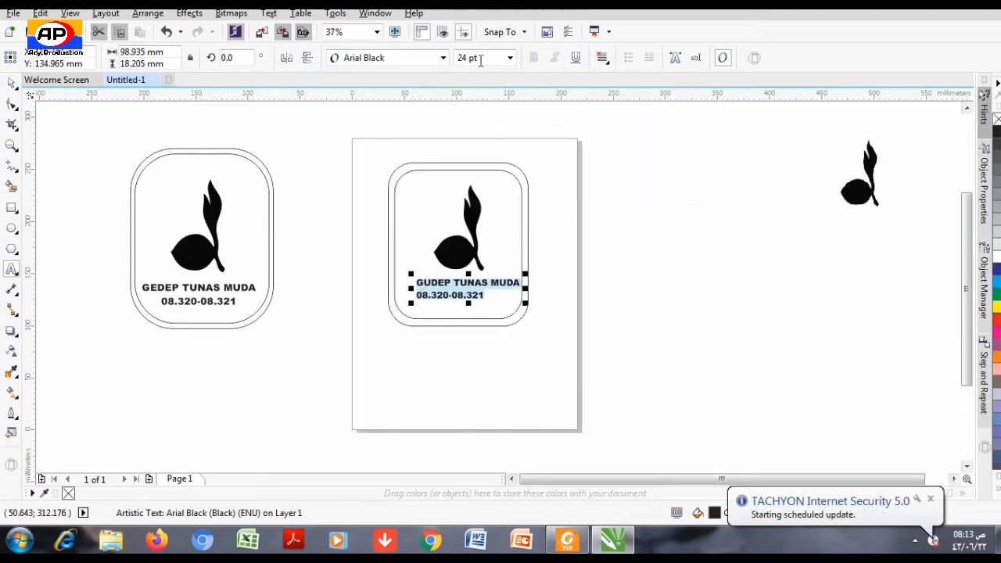
# Centre-align both caption lines
pyautogui.click(609, 67)
pyautogui.click(616, 106)
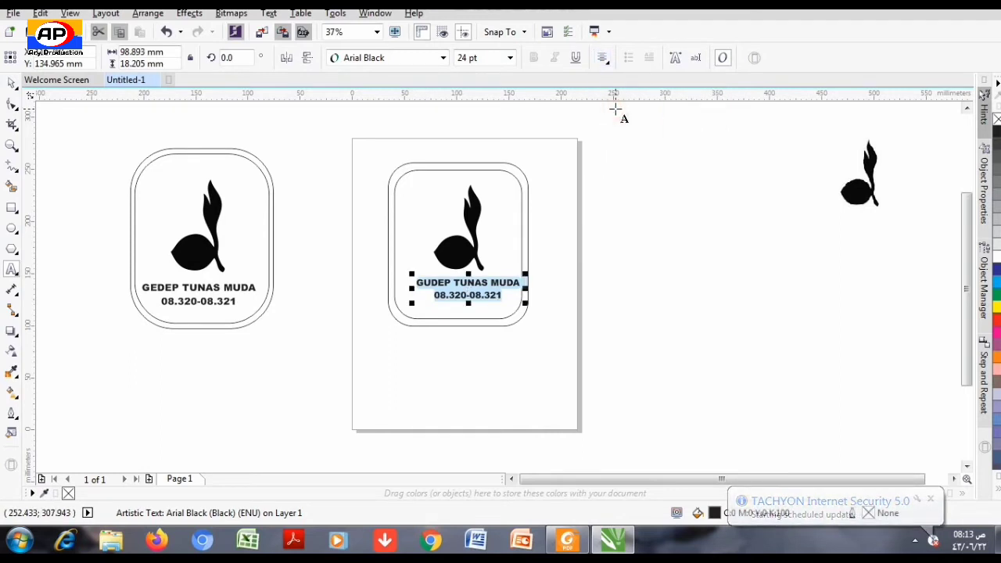
pyautogui.click(630, 233)
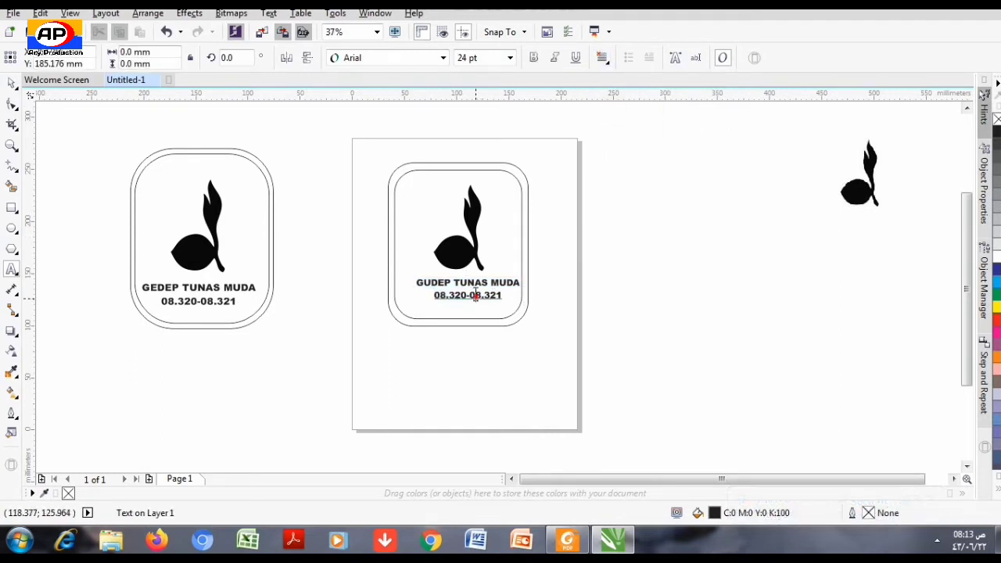
# Enlarge the caption to 24.5 pt, centre it under the logo, and nudge the logo above
pyautogui.click(475, 295)
pyautogui.moveTo(467, 288); pyautogui.dragTo(457, 291)
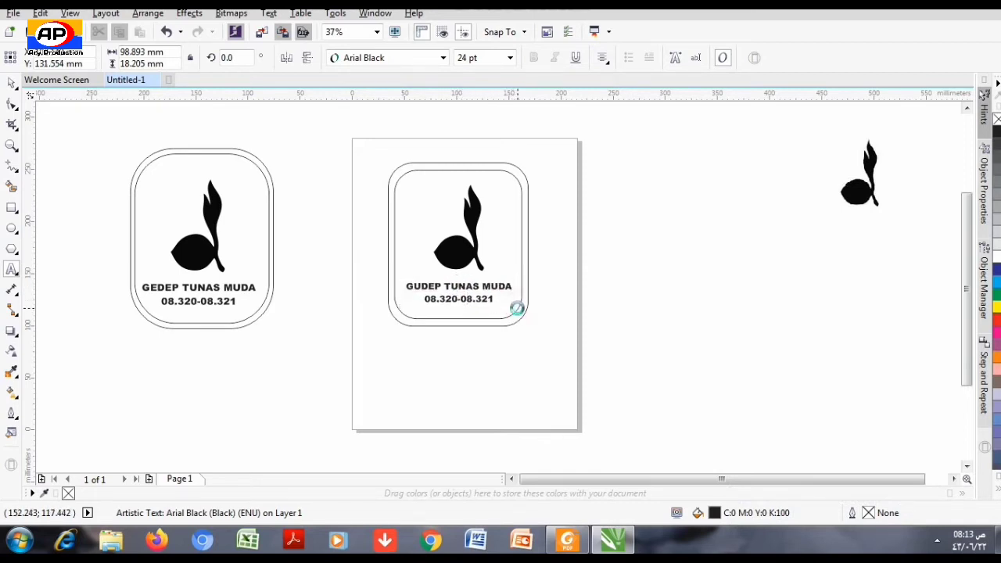
pyautogui.moveTo(515, 306); pyautogui.dragTo(518, 308)
pyautogui.moveTo(460, 292); pyautogui.dragTo(458, 293)
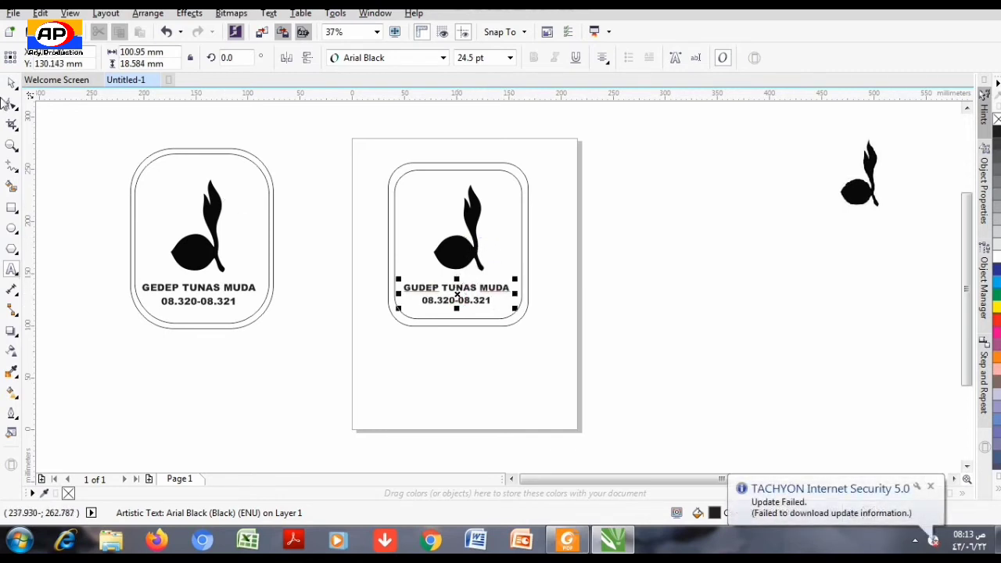
pyautogui.click(11, 84)
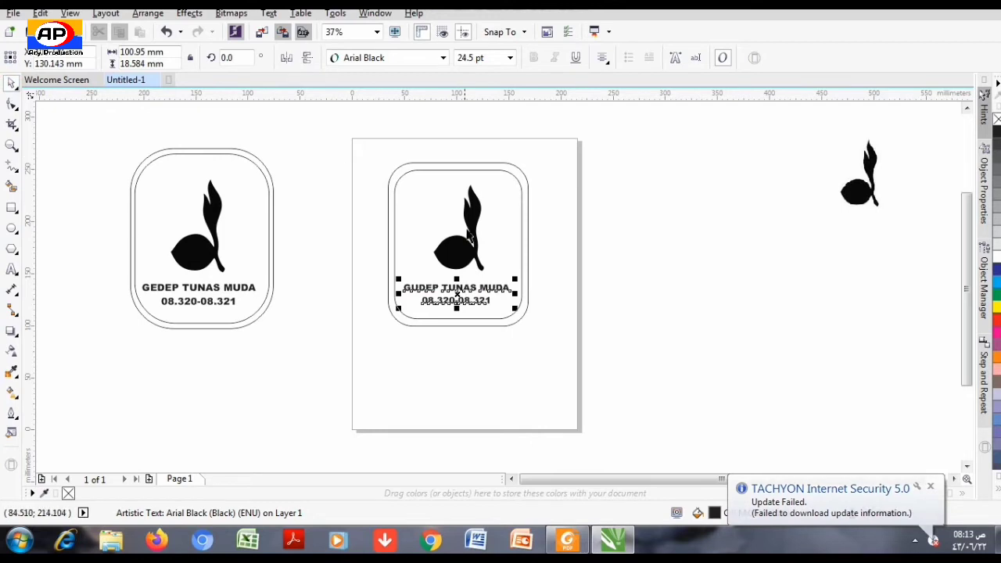
pyautogui.click(469, 234)
pyautogui.moveTo(469, 234); pyautogui.dragTo(470, 235)
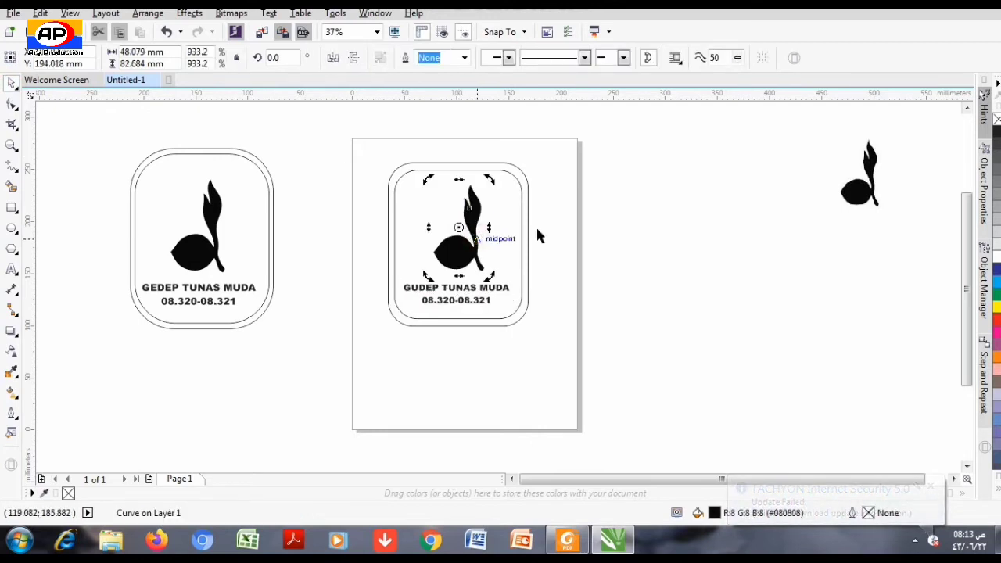
# Shift the logo so it sits centred in the frame above the text
pyautogui.click(614, 227)
pyautogui.click(459, 235)
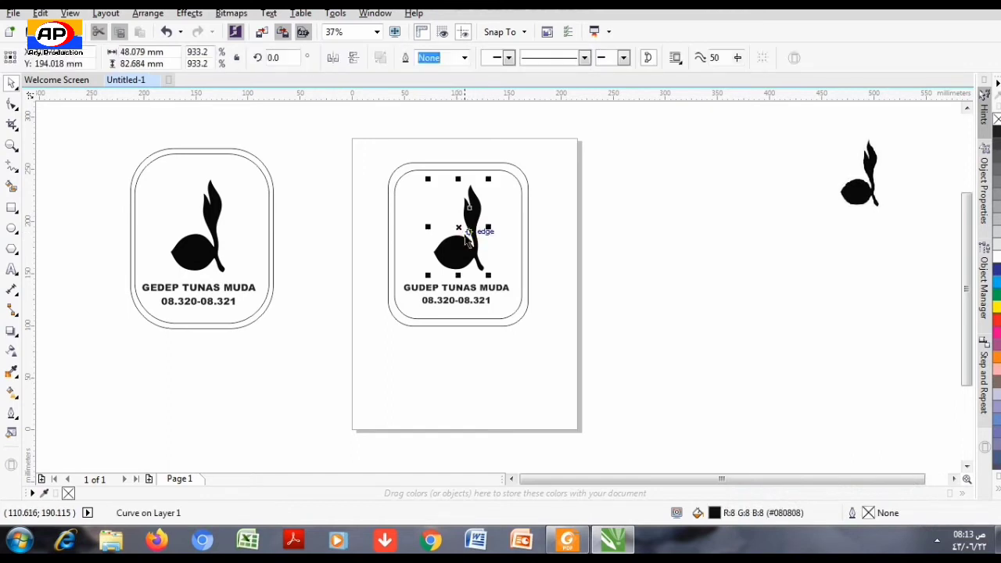
pyautogui.moveTo(458, 228); pyautogui.dragTo(486, 260)
pyautogui.click(645, 243)
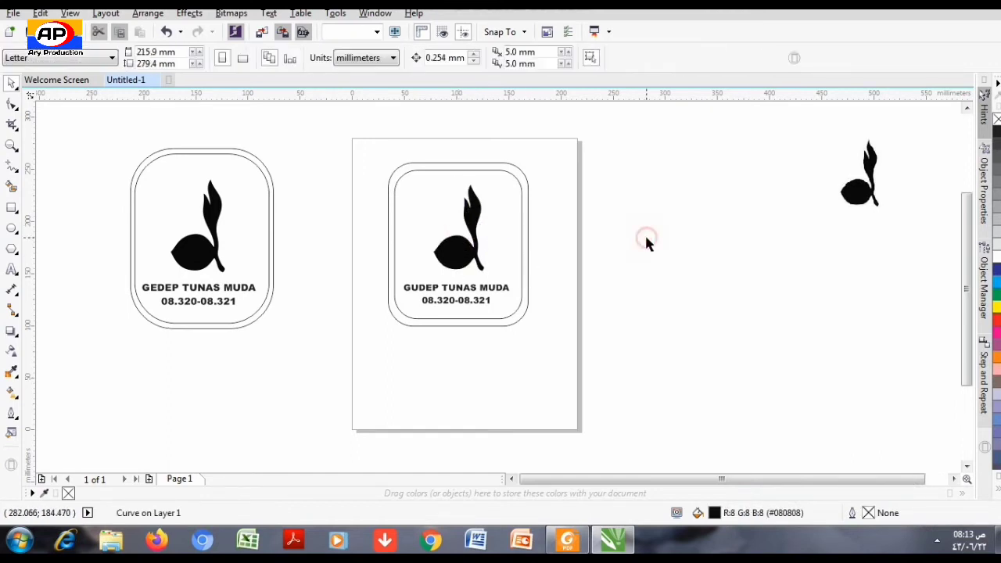
pyautogui.click(463, 256)
pyautogui.moveTo(462, 223)
pyautogui.mouseDown()
pyautogui.moveTo(454, 231)
pyautogui.moveTo(469, 235)
pyautogui.mouseUp()
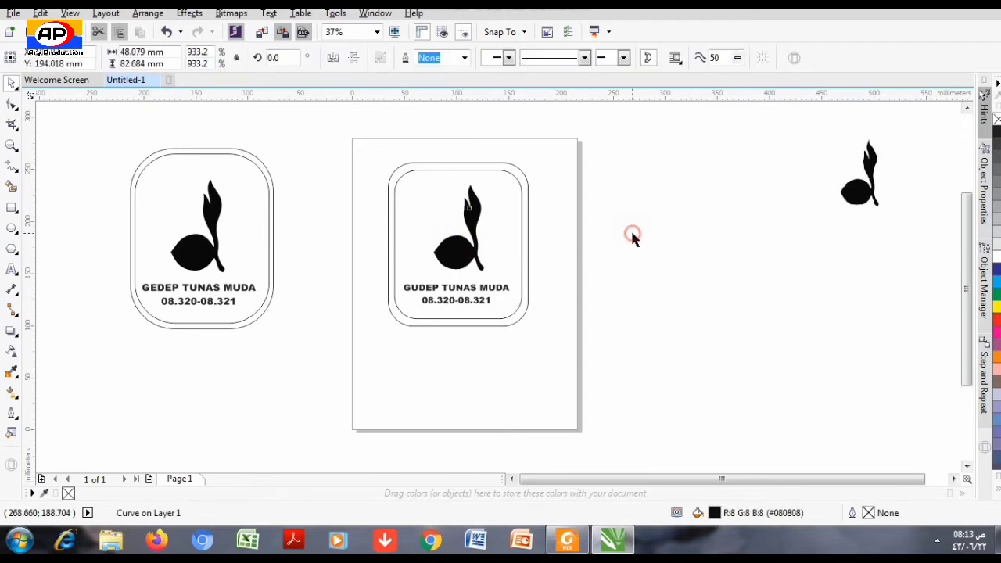
pyautogui.click(632, 234)
pyautogui.click(460, 249)
pyautogui.moveTo(460, 226)
pyautogui.mouseDown()
pyautogui.moveTo(449, 227)
pyautogui.moveTo(460, 227)
pyautogui.mouseUp()
pyautogui.click(692, 204)
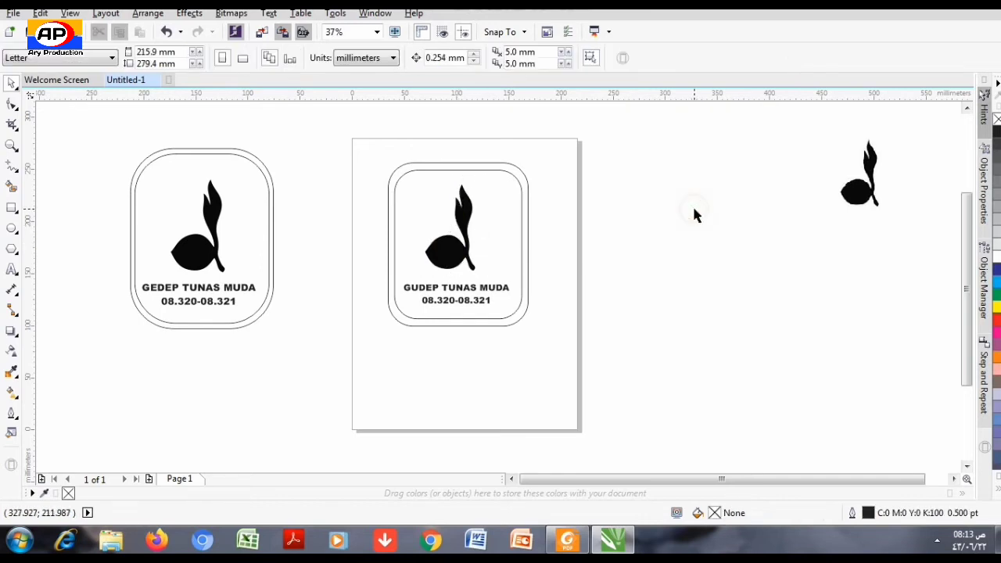
# Enlarge the logo to about 104% and marquee-select all four stamp parts
pyautogui.click(462, 226)
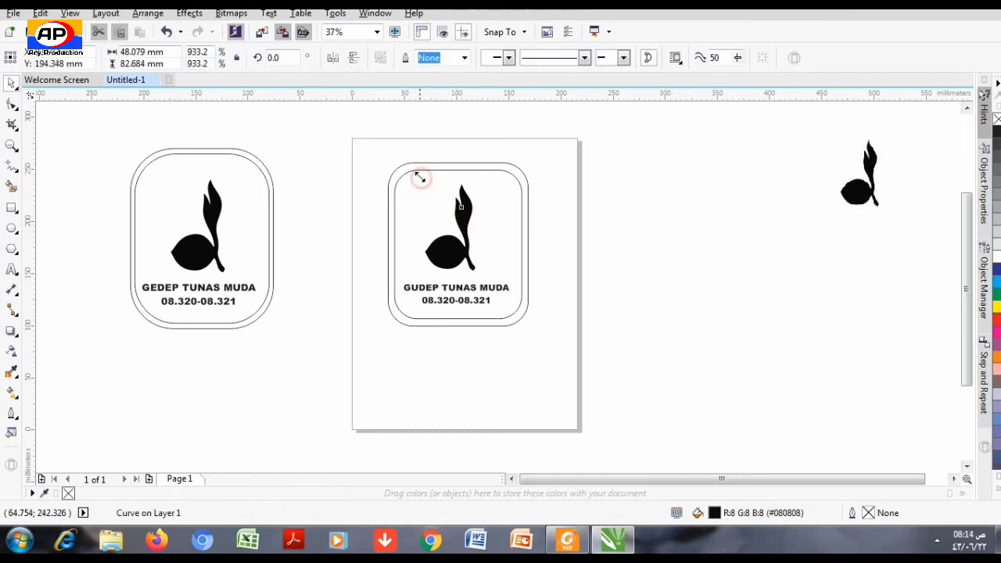
pyautogui.moveTo(420, 179); pyautogui.dragTo(417, 175)
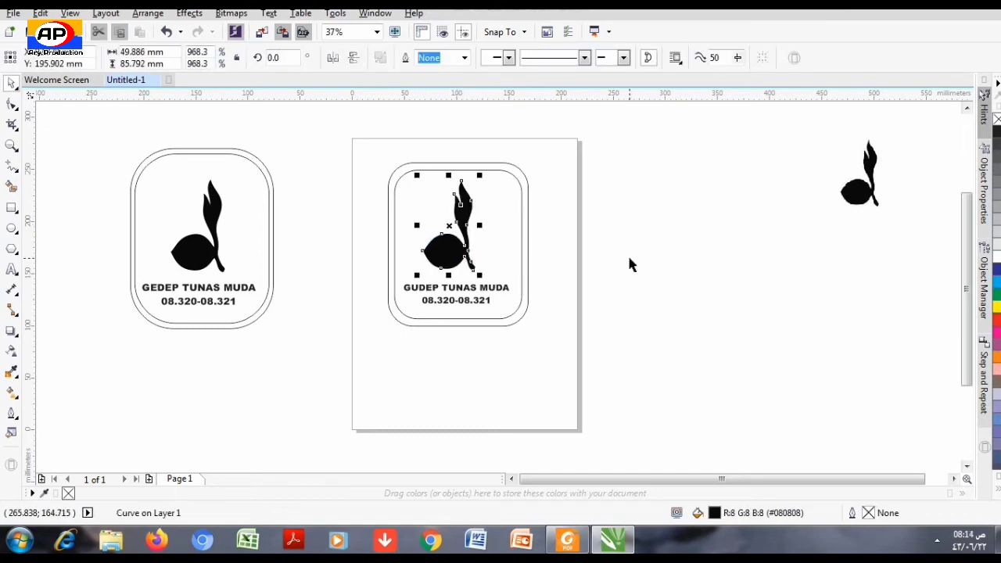
pyautogui.click(710, 309)
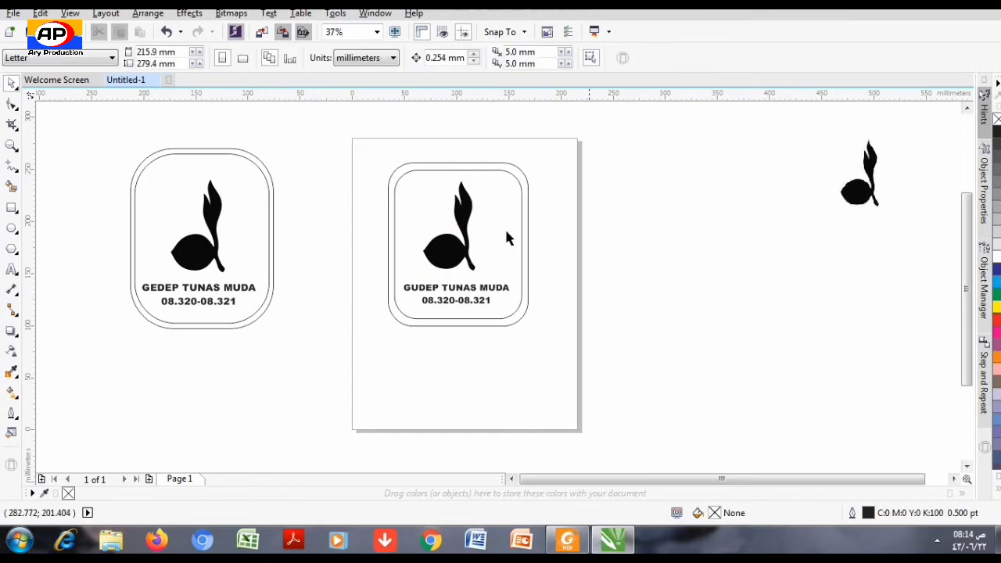
pyautogui.click(460, 237)
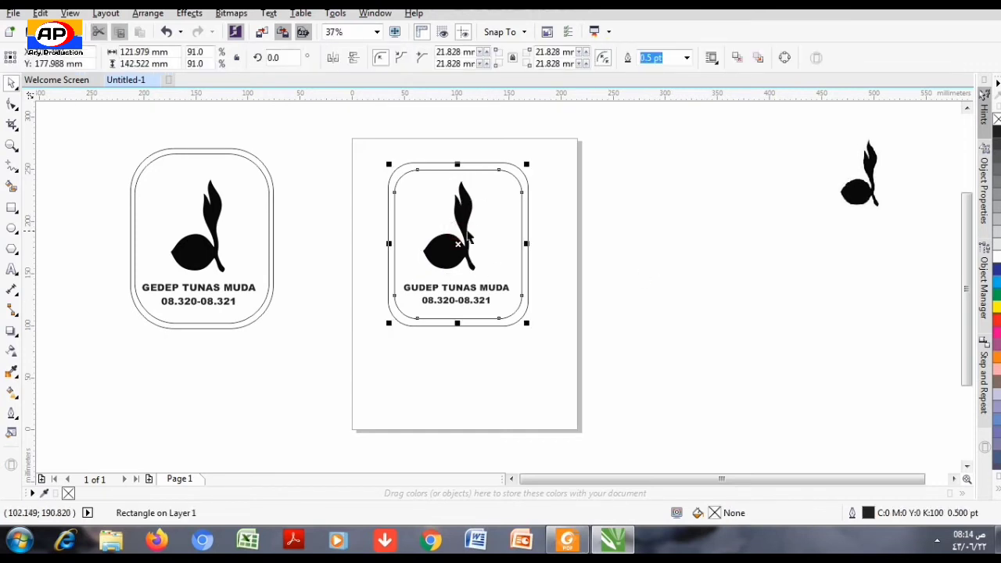
pyautogui.click(629, 206)
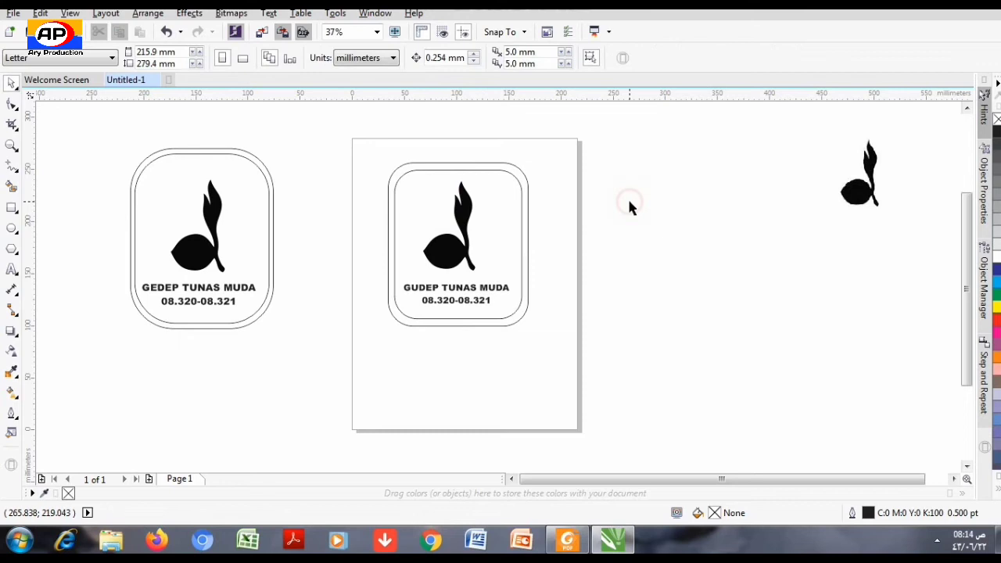
pyautogui.click(462, 247)
pyautogui.click(455, 226)
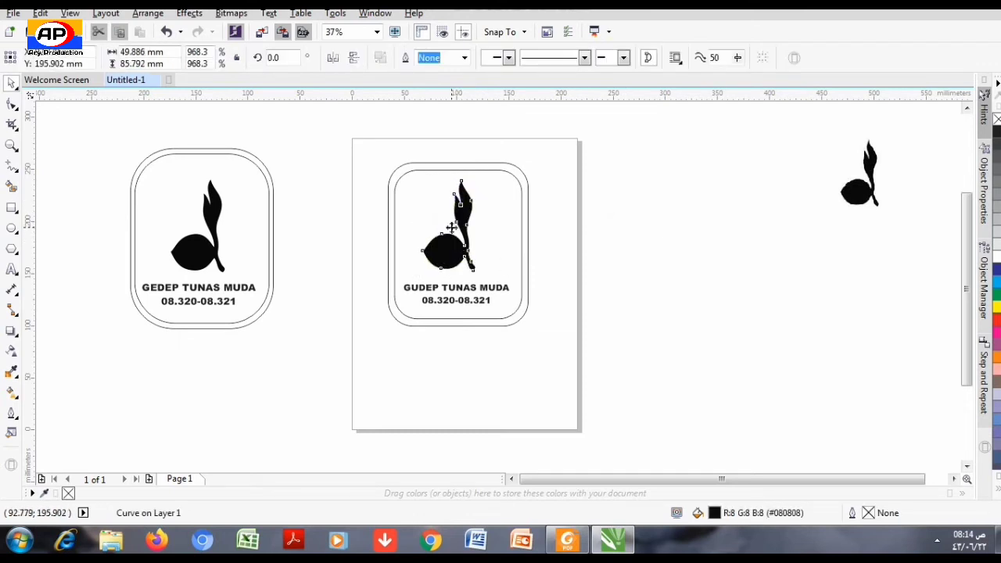
pyautogui.click(631, 261)
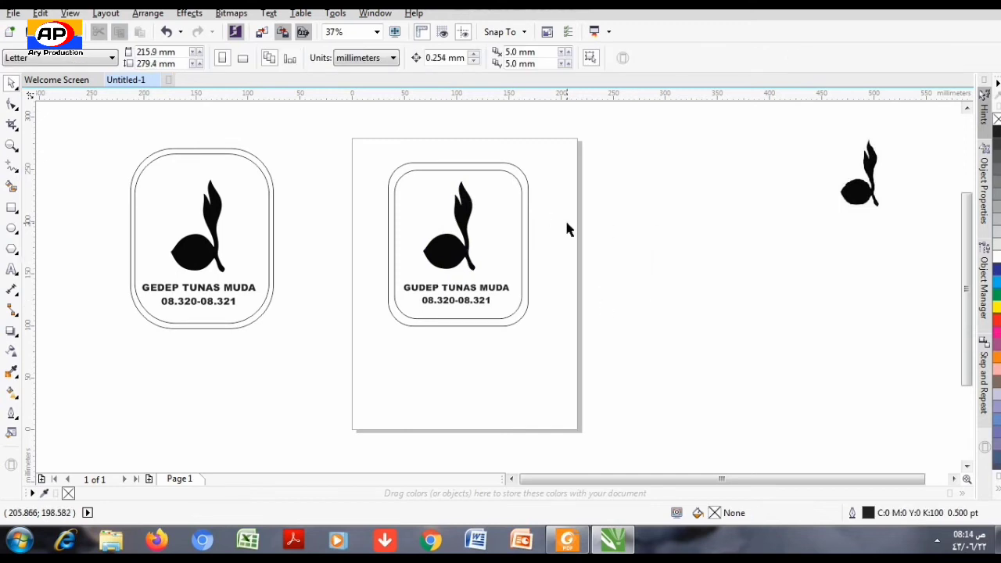
pyautogui.moveTo(303, 149)
pyautogui.mouseDown()
pyautogui.moveTo(530, 270)
pyautogui.moveTo(583, 375)
pyautogui.mouseUp()
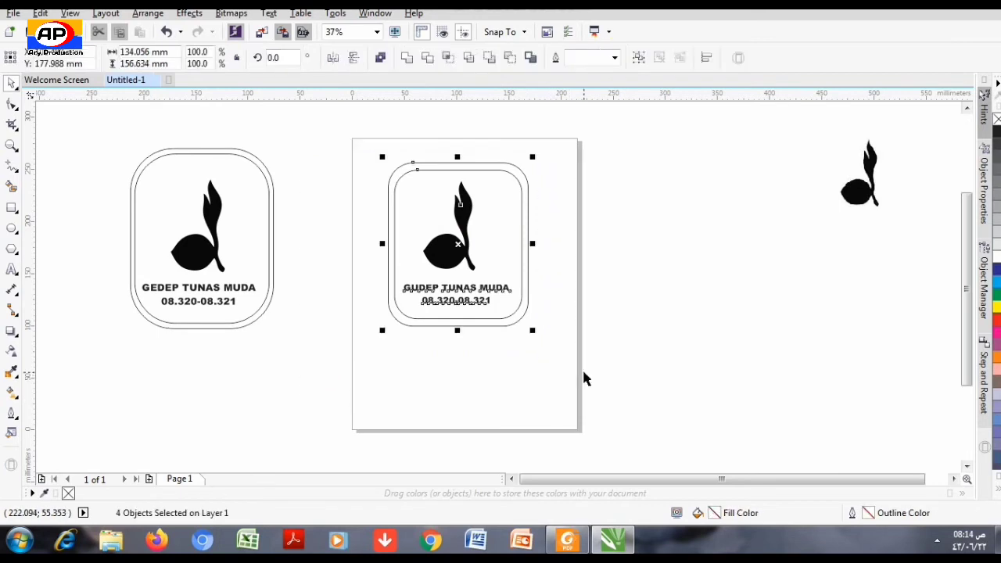
# Group the two frames, logo and caption with Group Objects and reselect the group
pyautogui.rightClick(457, 244)
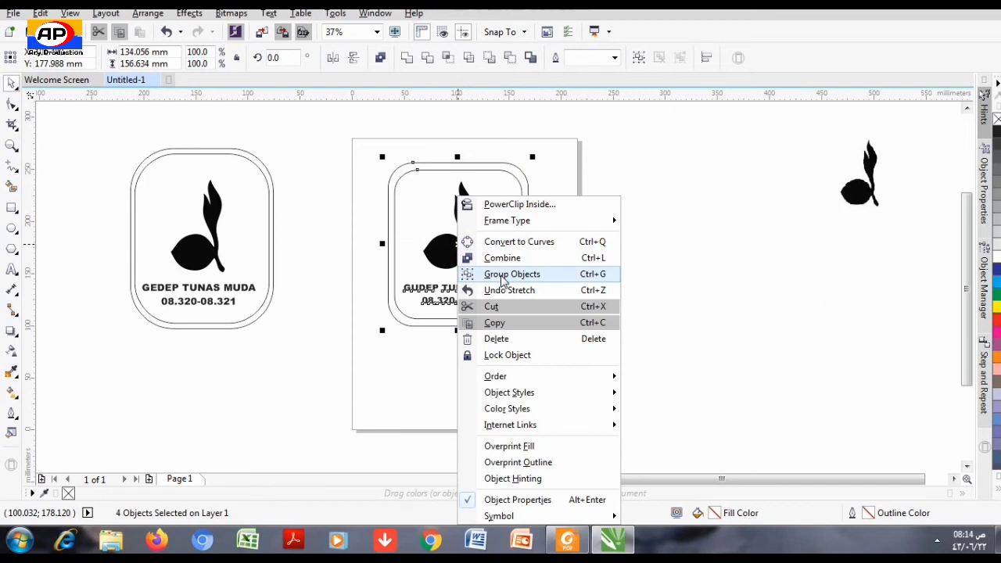
pyautogui.click(502, 275)
pyautogui.click(730, 279)
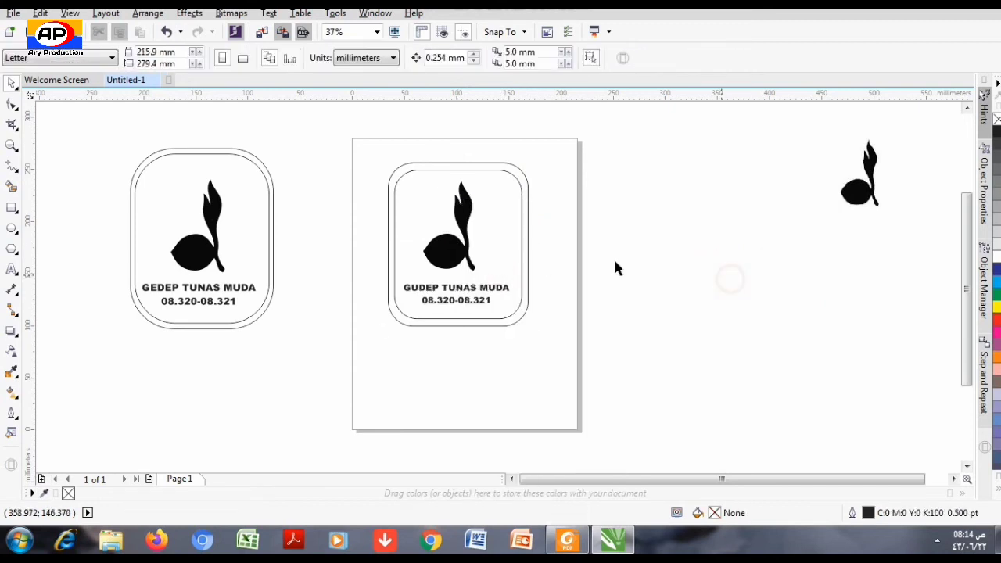
pyautogui.click(513, 254)
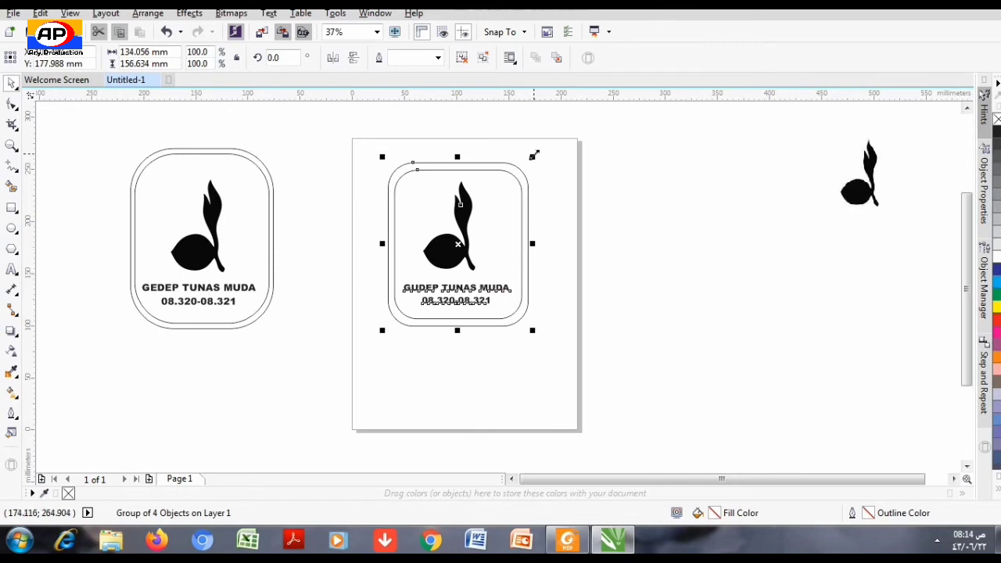
# Reshape the stamp group to about 115 mm wide and 158.7 mm tall
pyautogui.moveTo(533, 156)
pyautogui.mouseDown()
pyautogui.moveTo(506, 188)
pyautogui.moveTo(551, 134)
pyautogui.mouseUp()
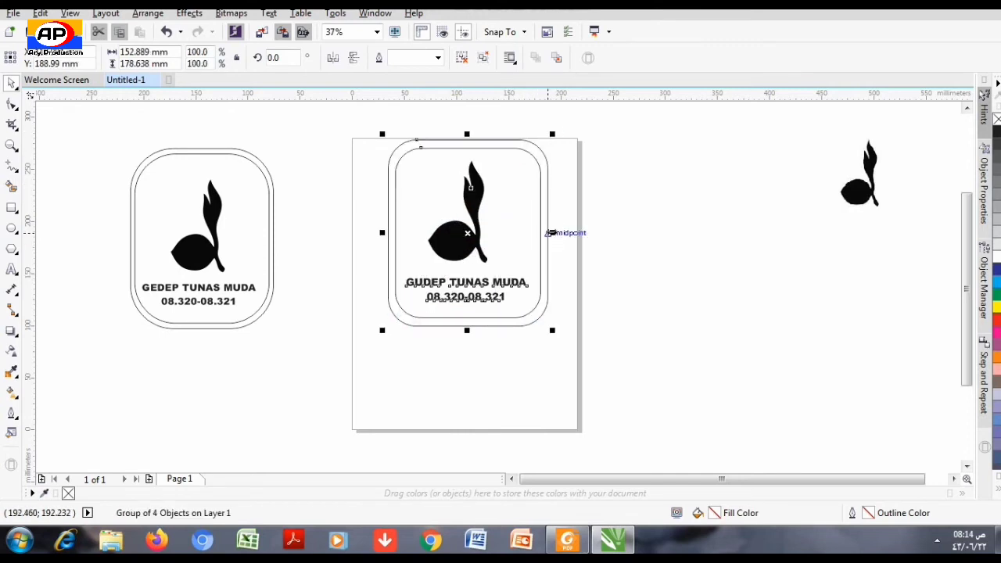
pyautogui.moveTo(551, 232); pyautogui.dragTo(527, 233)
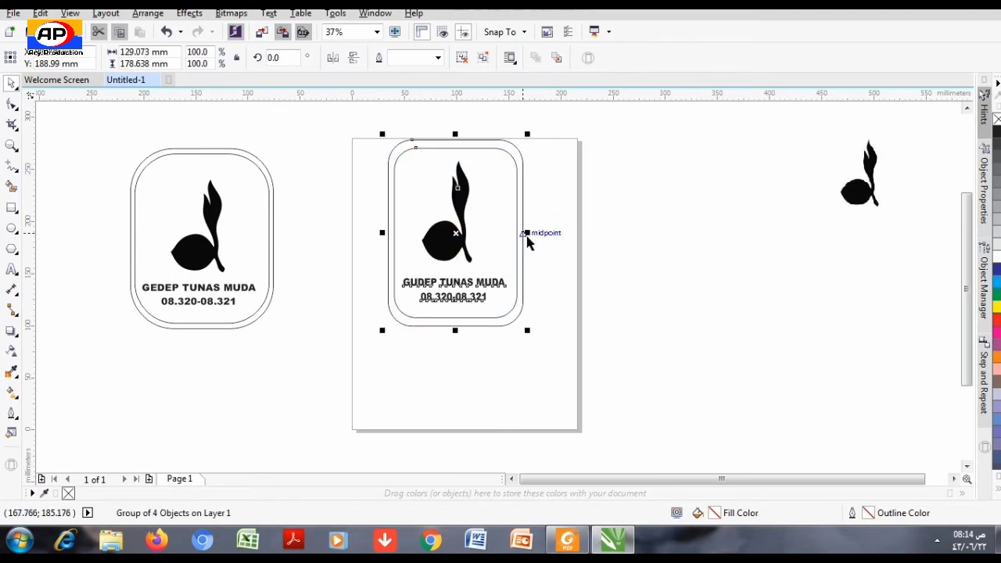
pyautogui.moveTo(455, 134); pyautogui.dragTo(454, 155)
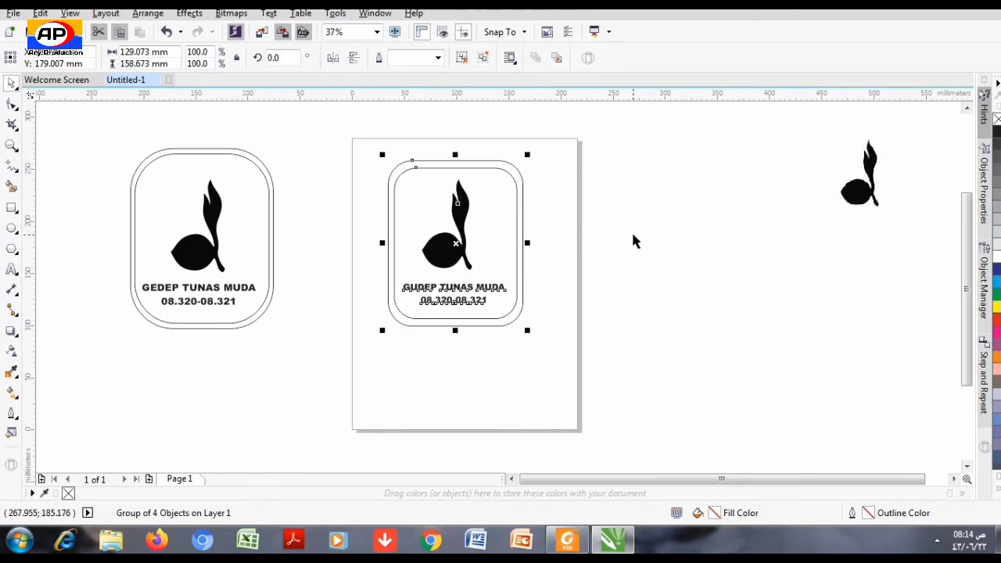
pyautogui.click(695, 249)
pyautogui.click(518, 242)
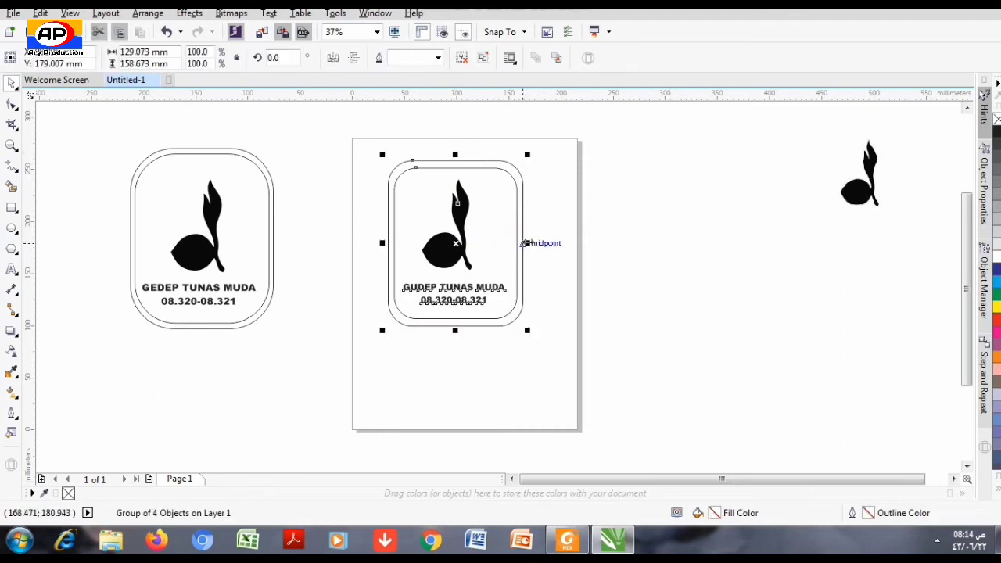
pyautogui.moveTo(526, 243); pyautogui.dragTo(509, 245)
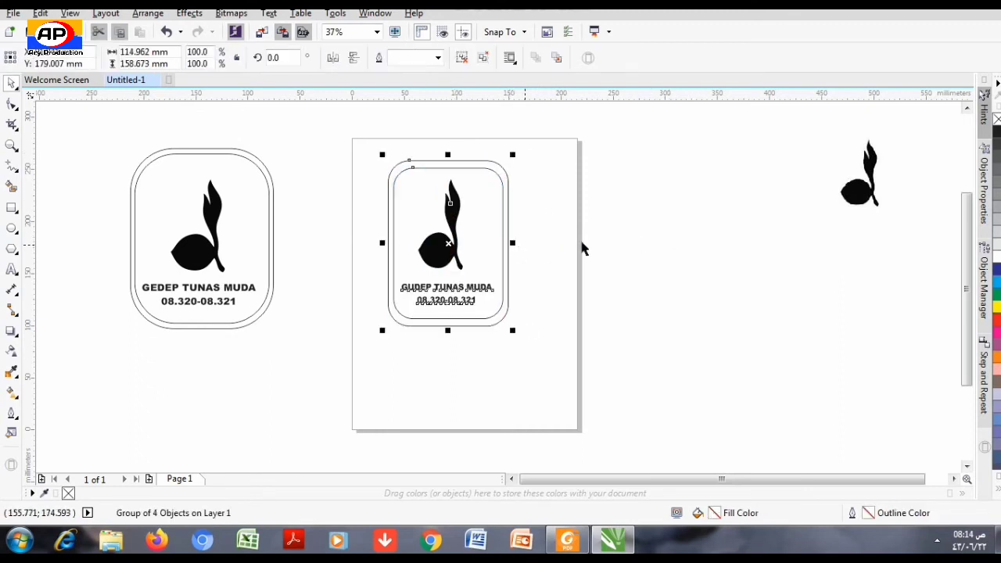
# Enlarge the stamp to about 123% and centre it on the page
pyautogui.click(648, 247)
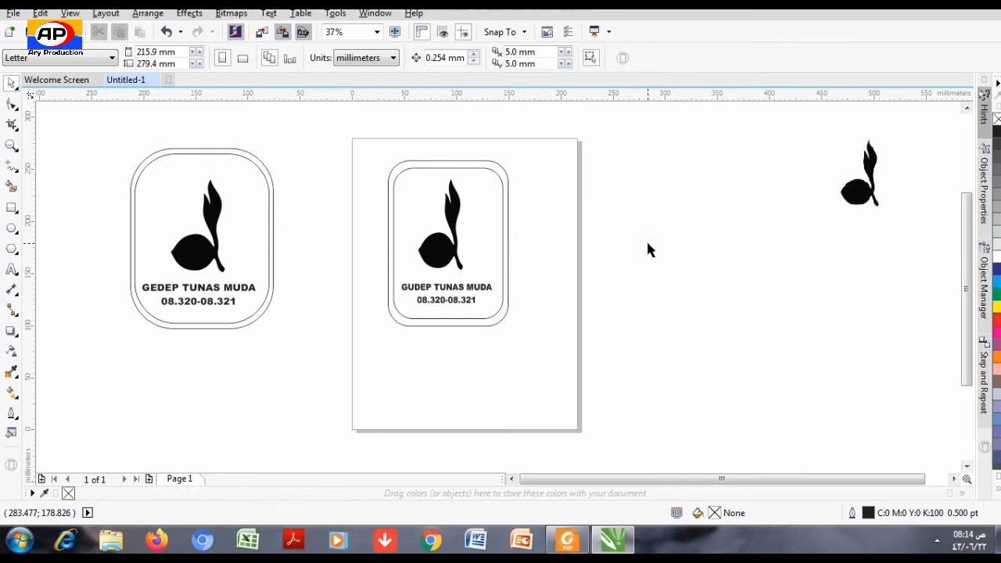
pyautogui.click(462, 212)
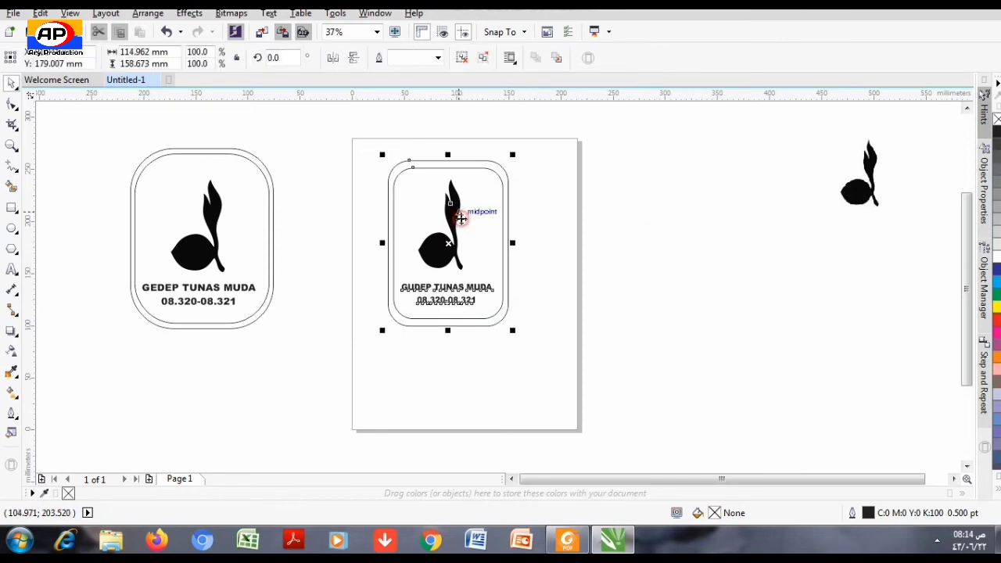
pyautogui.click(483, 283)
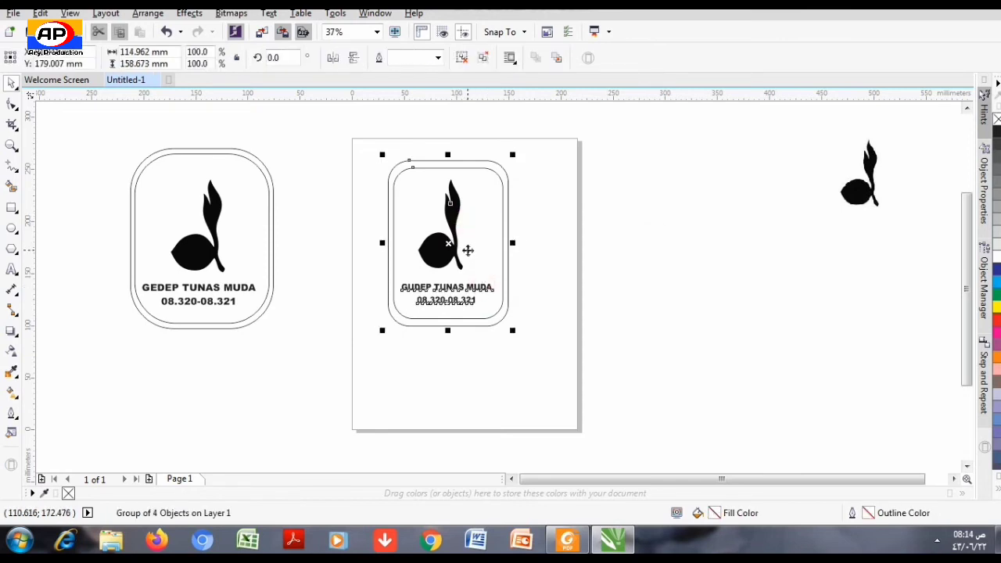
pyautogui.moveTo(467, 255); pyautogui.dragTo(486, 311)
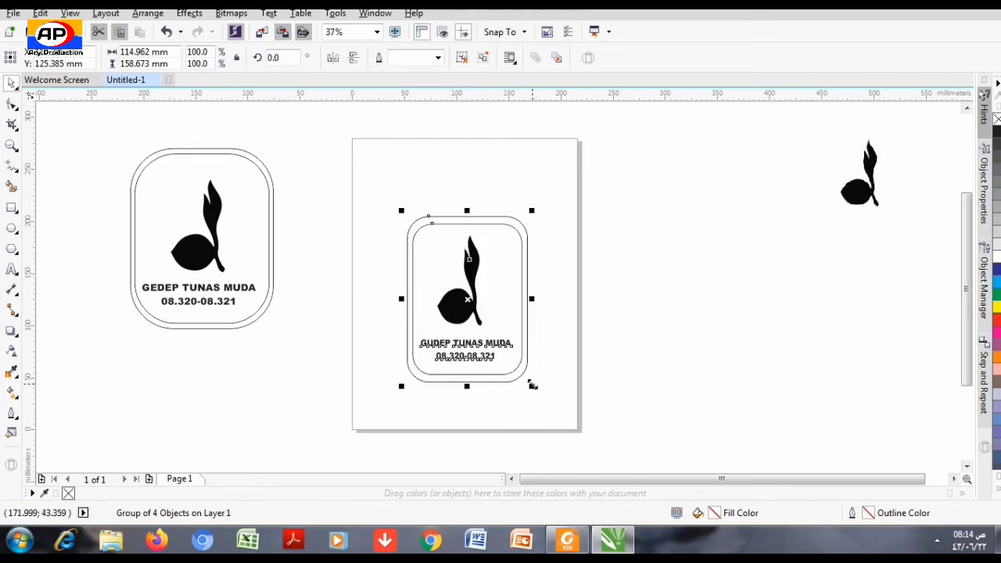
pyautogui.moveTo(528, 384); pyautogui.dragTo(577, 448)
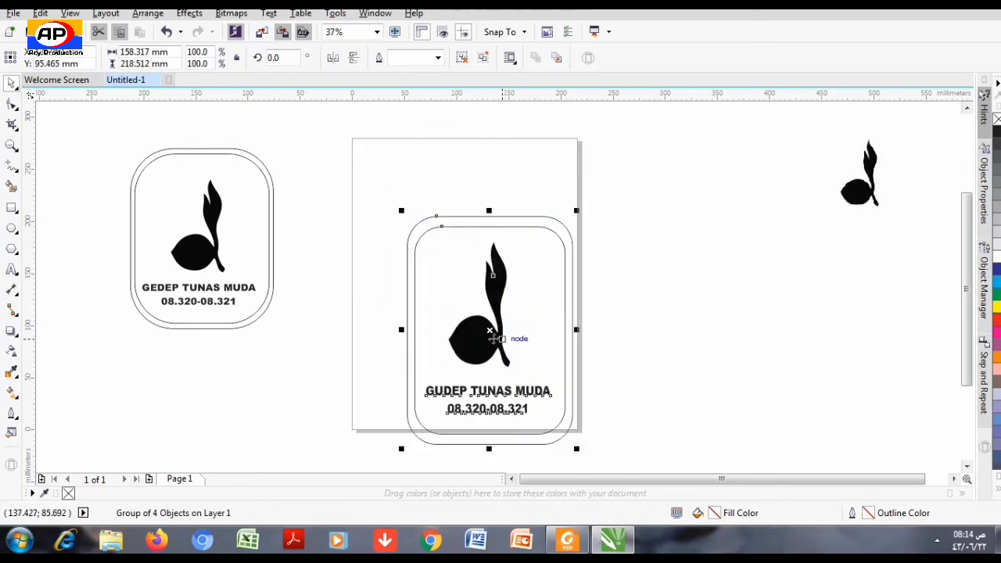
pyautogui.moveTo(486, 324); pyautogui.dragTo(468, 261)
pyautogui.click(621, 307)
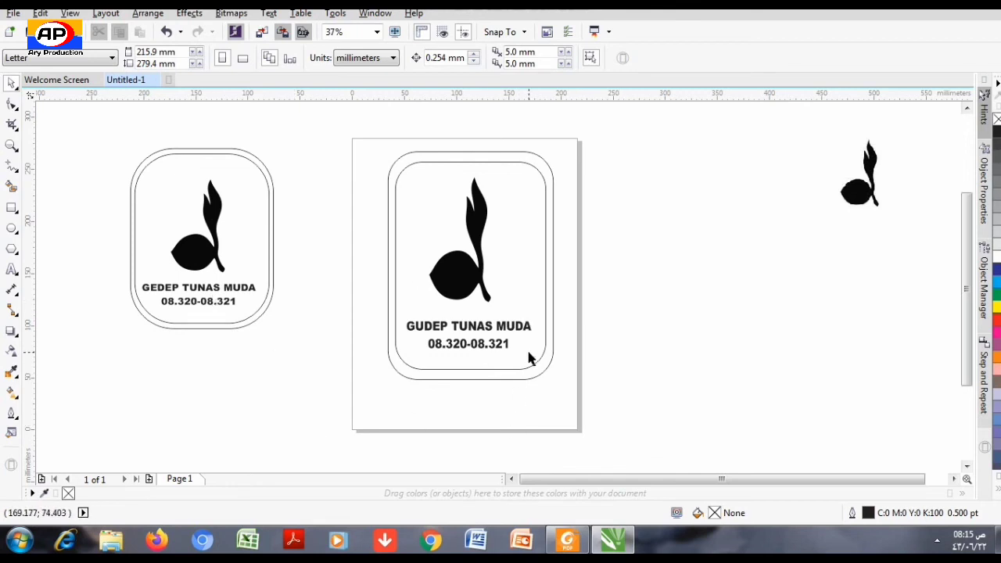
# Open Bandicam's main window from the hidden system tray icons
pyautogui.click(937, 541)
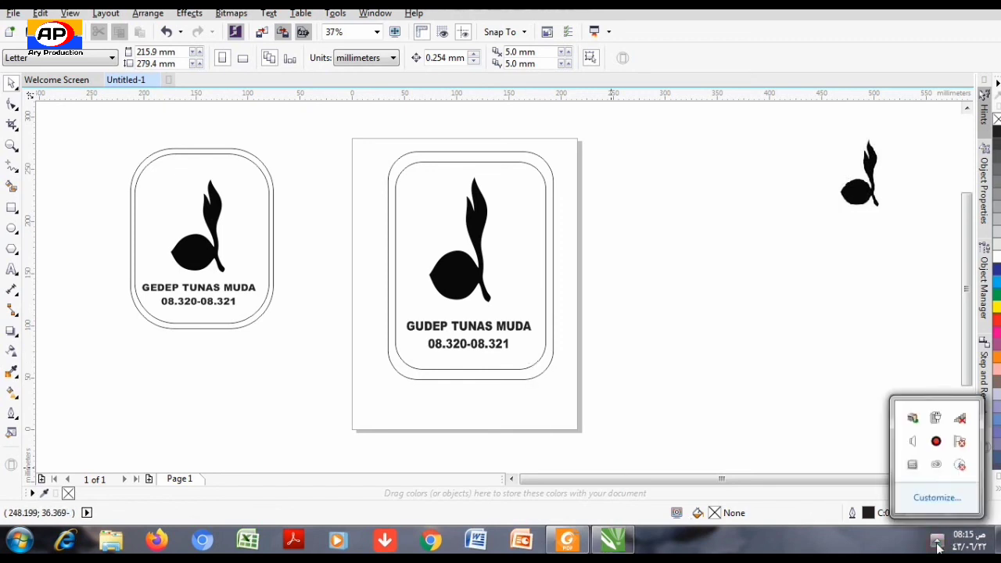
pyautogui.click(936, 446)
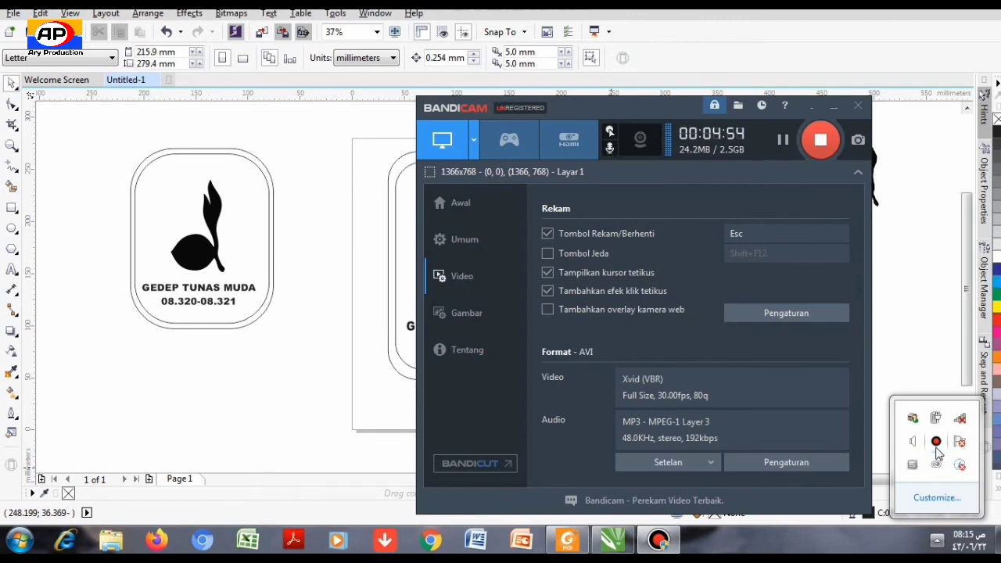